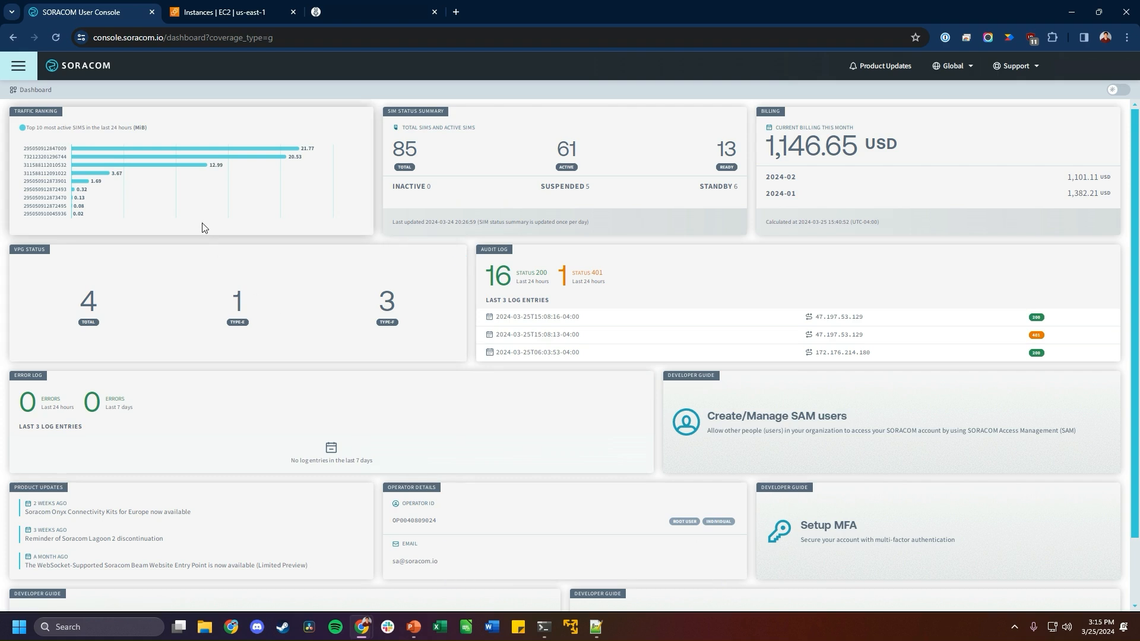
Step: Open the VPG page, start a new virtual private gateway and enter a test name for it
{"action": "left_click", "coordinate": [16, 65]}
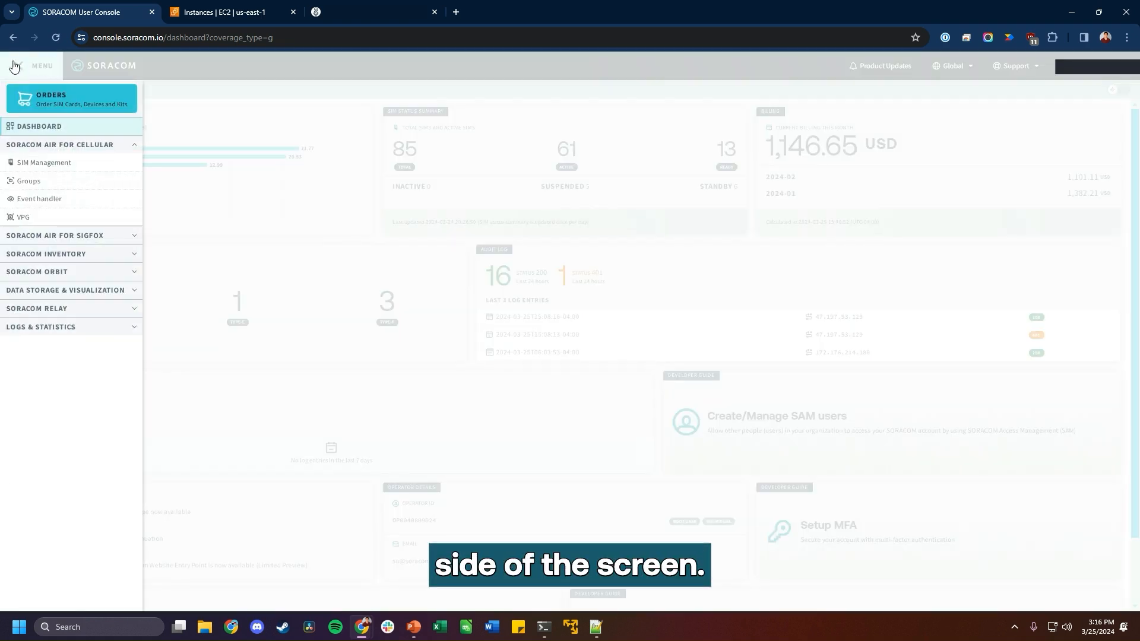
{"action": "left_click", "coordinate": [23, 218]}
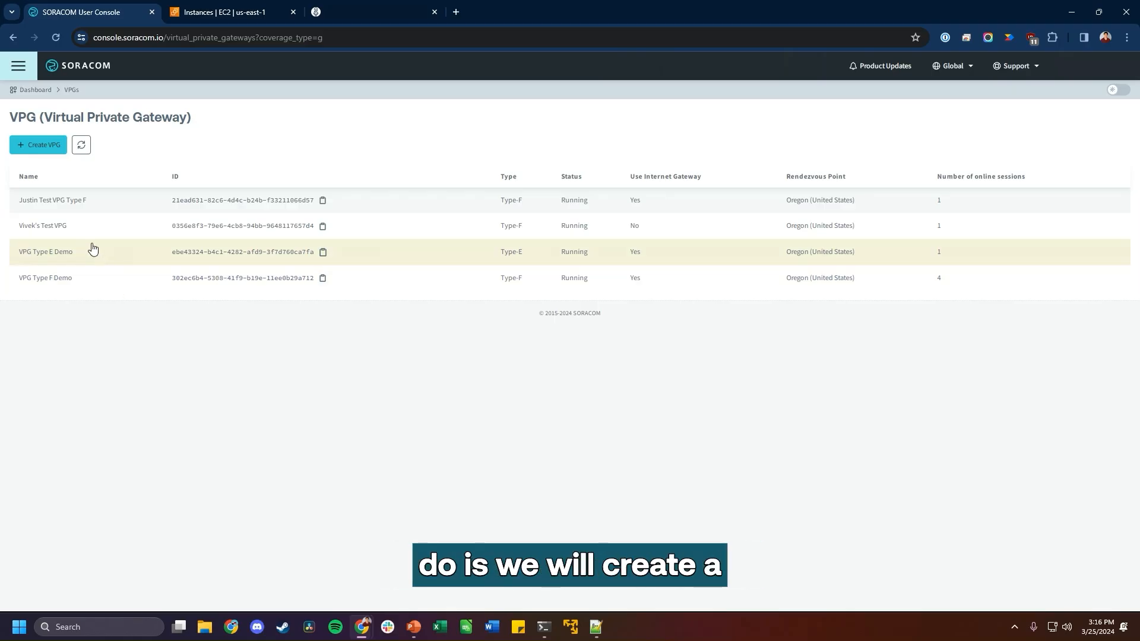
{"action": "left_click", "coordinate": [40, 147]}
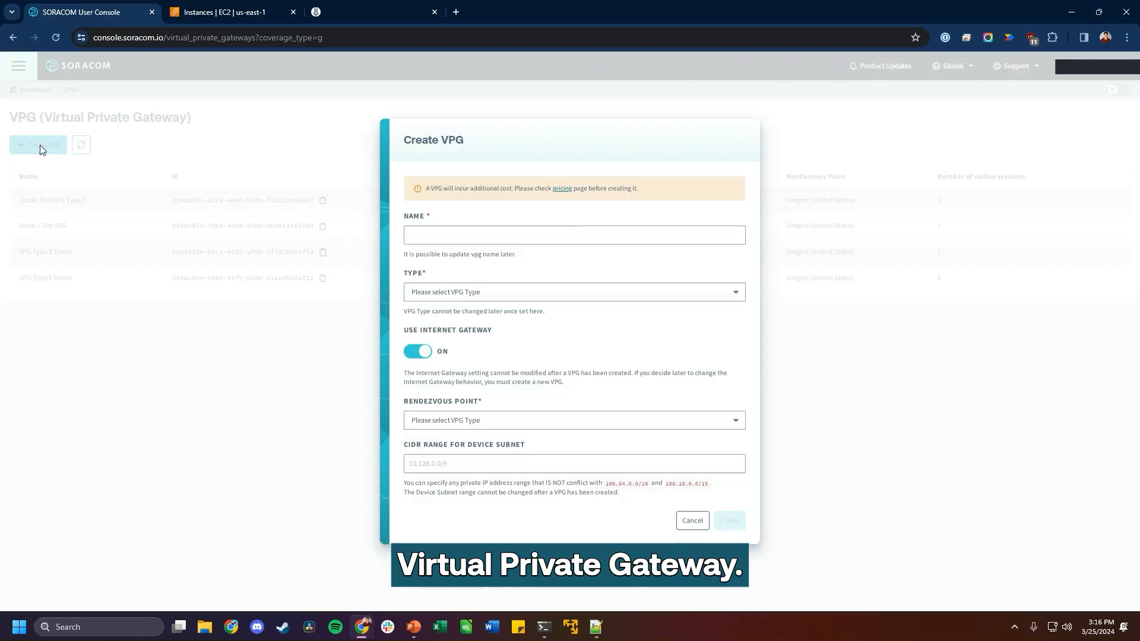
{"action": "left_click", "coordinate": [458, 234]}
{"action": "type", "text": "Justin Test"}
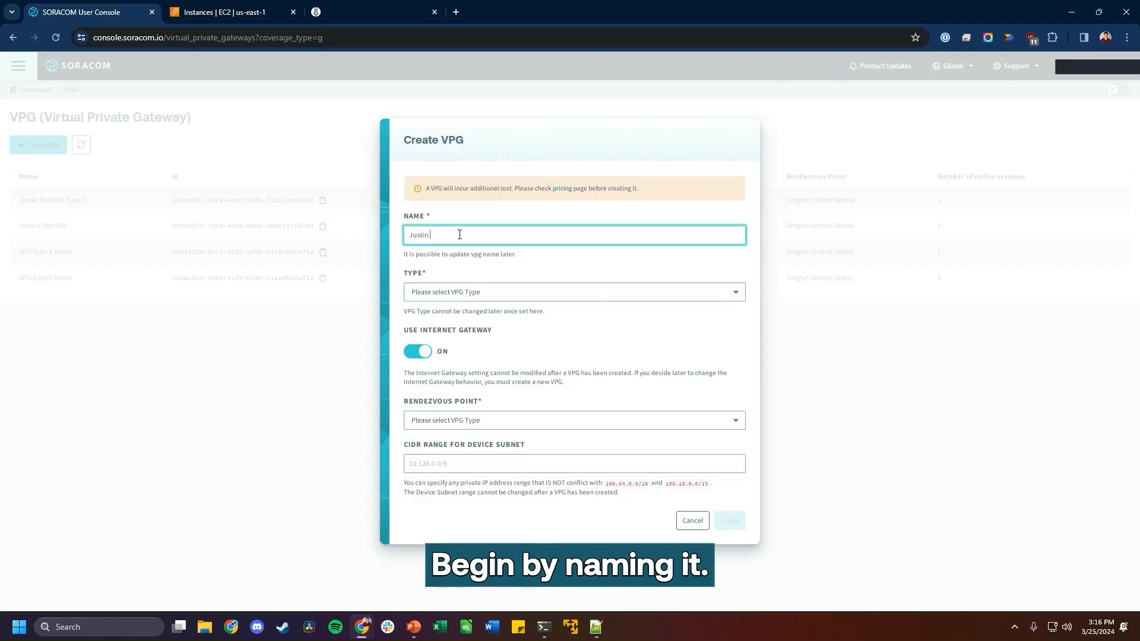
Step: Try to create the gateway as Type-F (private networking available) with the rendezvous point Oregon (United States)
{"action": "left_click", "coordinate": [454, 294]}
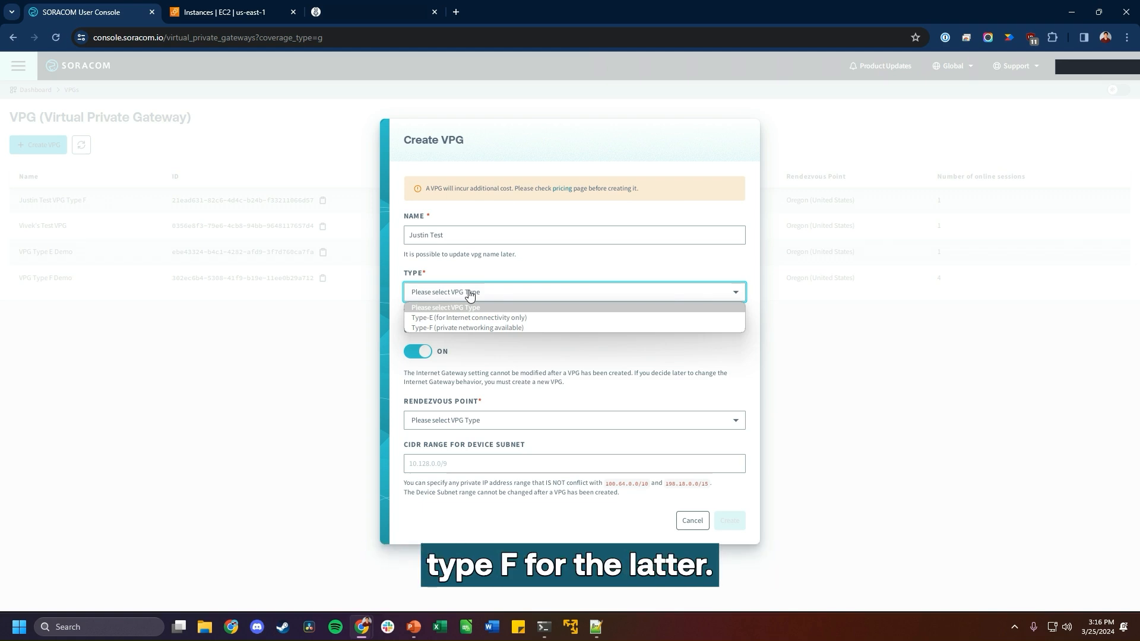
{"action": "left_click", "coordinate": [455, 328]}
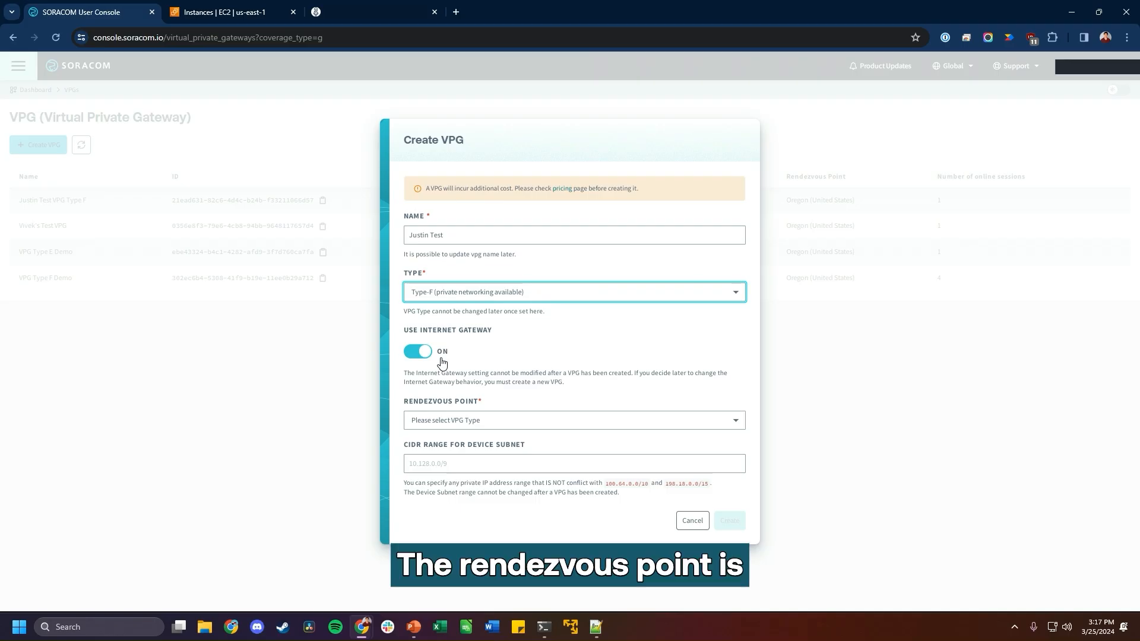
{"action": "left_click", "coordinate": [455, 422]}
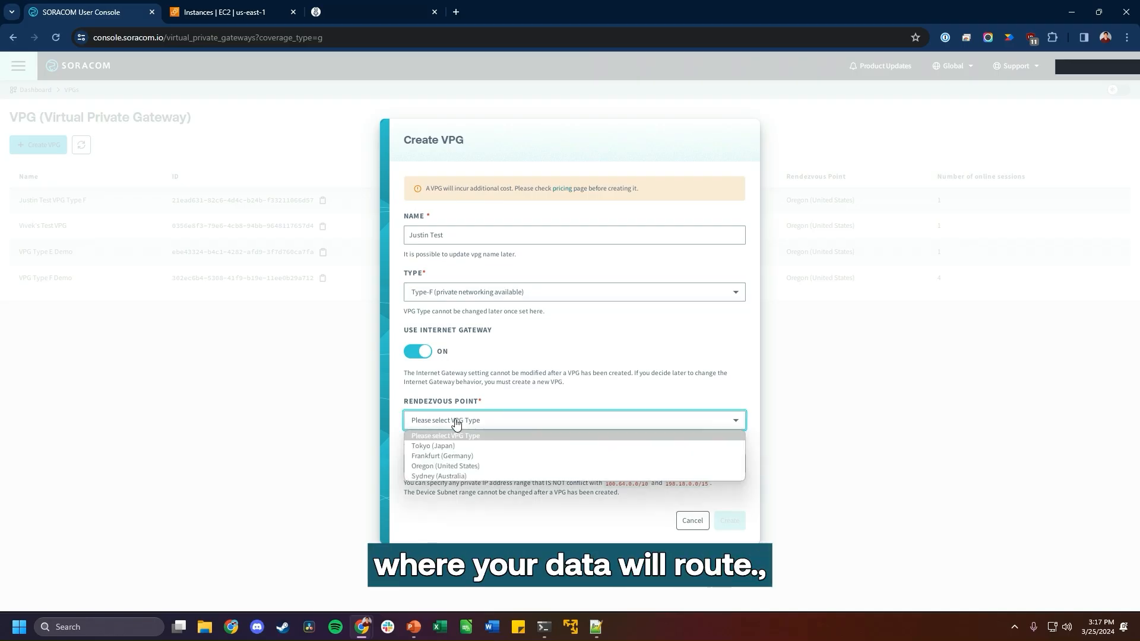
{"action": "left_click", "coordinate": [451, 467]}
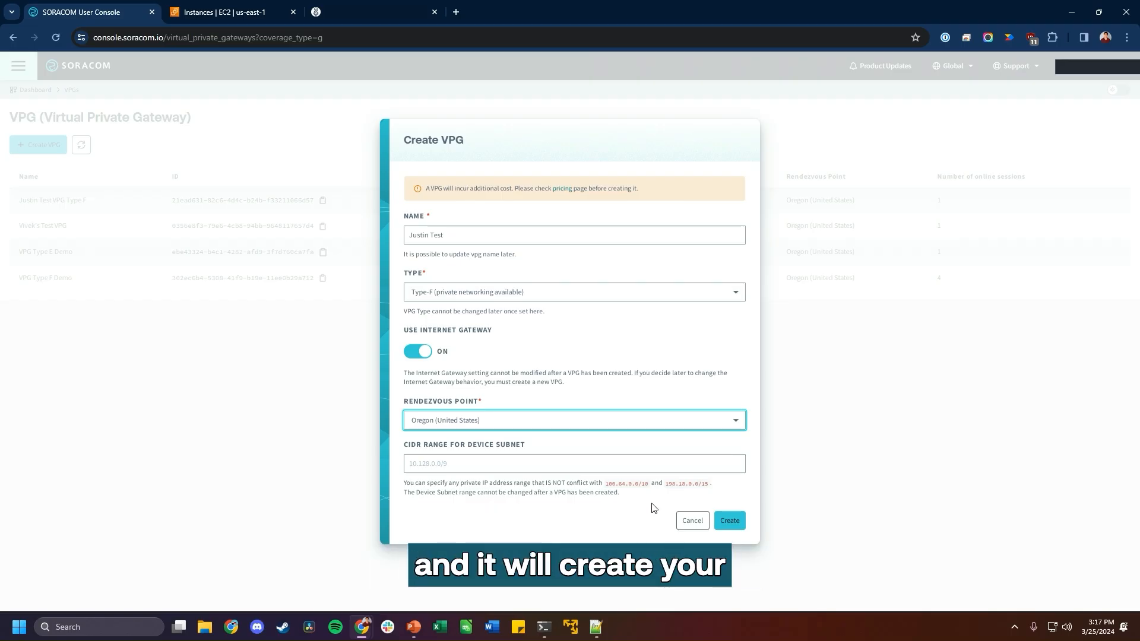
{"action": "left_click", "coordinate": [726, 525]}
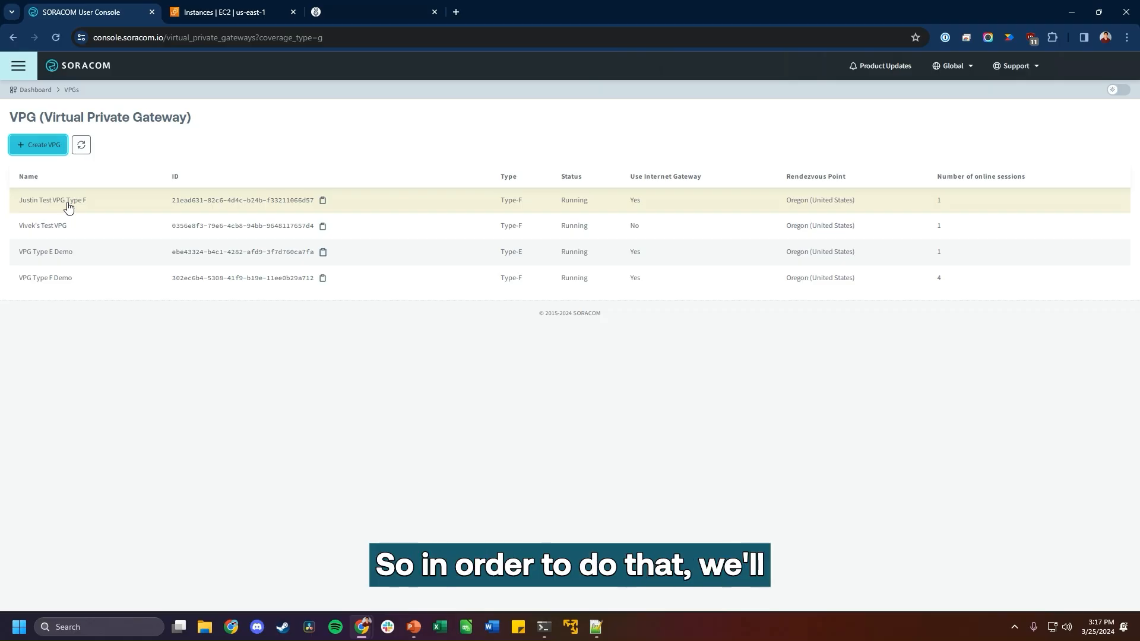
Step: Go to the Soracom Air groups and open the settings of the group jtest1
{"action": "left_click", "coordinate": [24, 75]}
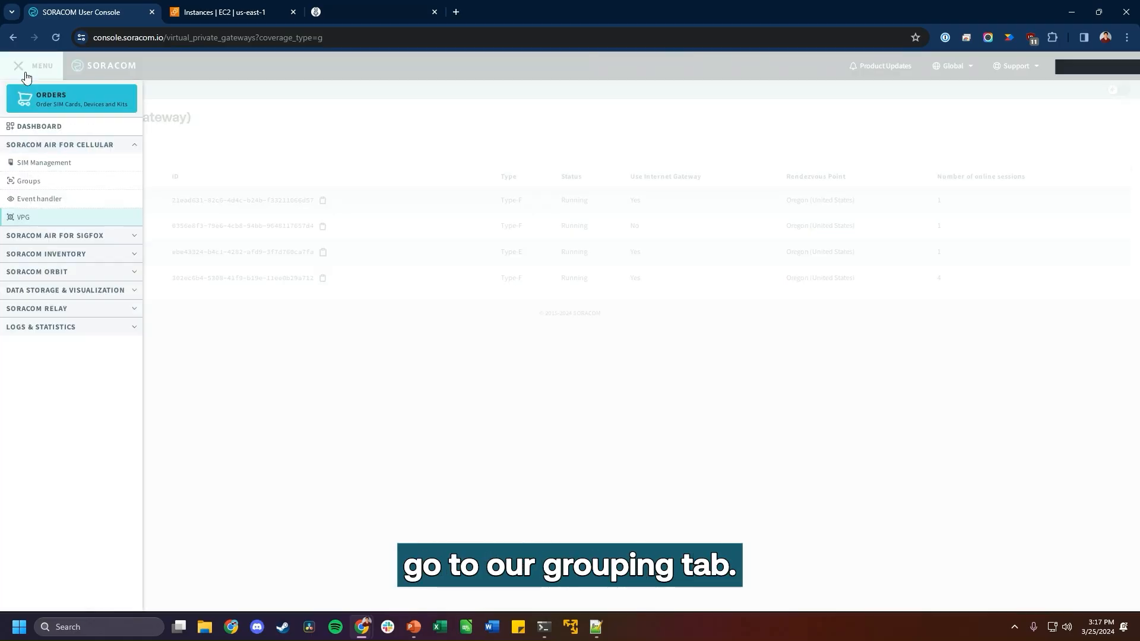
{"action": "left_click", "coordinate": [37, 187]}
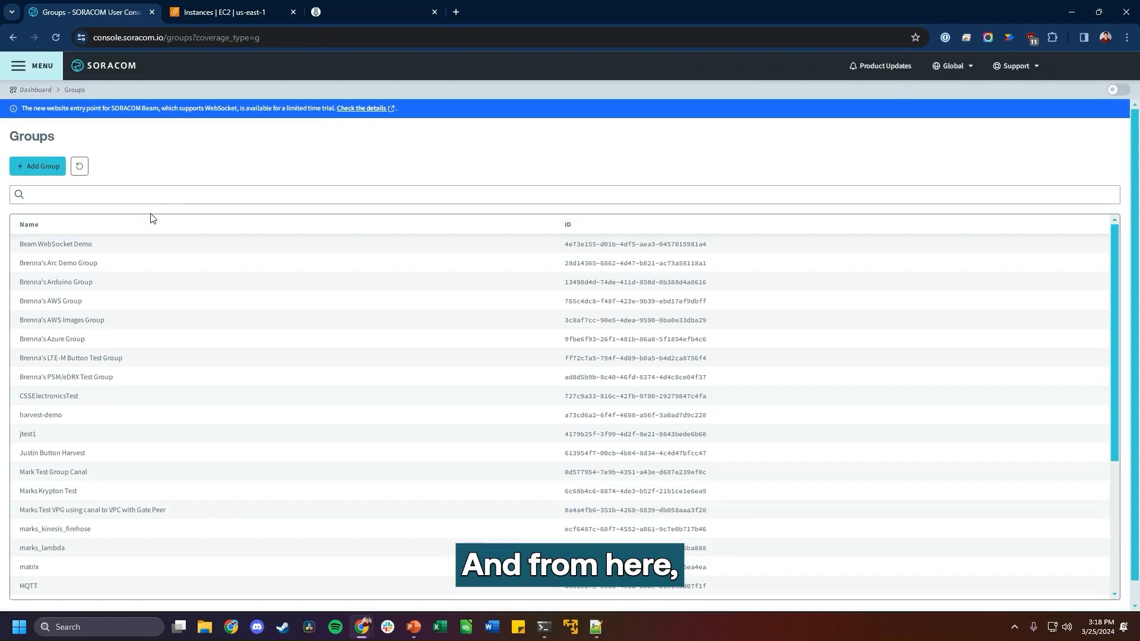
{"action": "left_click", "coordinate": [28, 440]}
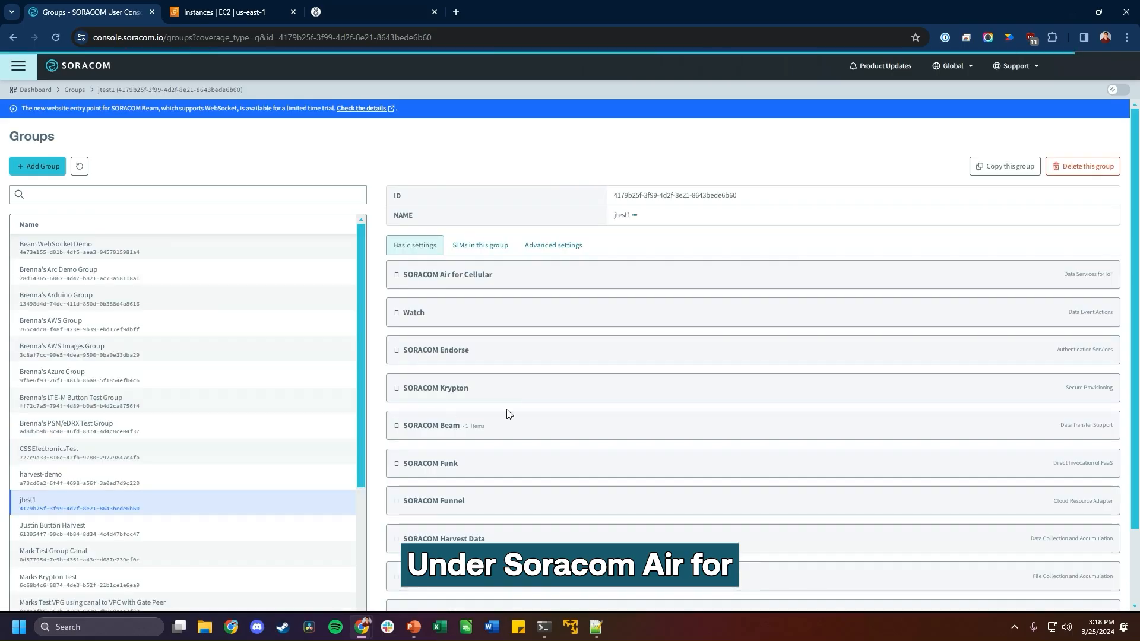
Step: In the group's SORACOM Air for Cellular settings, select the existing personal Test VPG Type F as its Virtual Private Gateway
{"action": "left_click", "coordinate": [487, 285]}
{"action": "scroll", "coordinate": [490, 282], "scroll_direction": "down", "scroll_amount": 5}
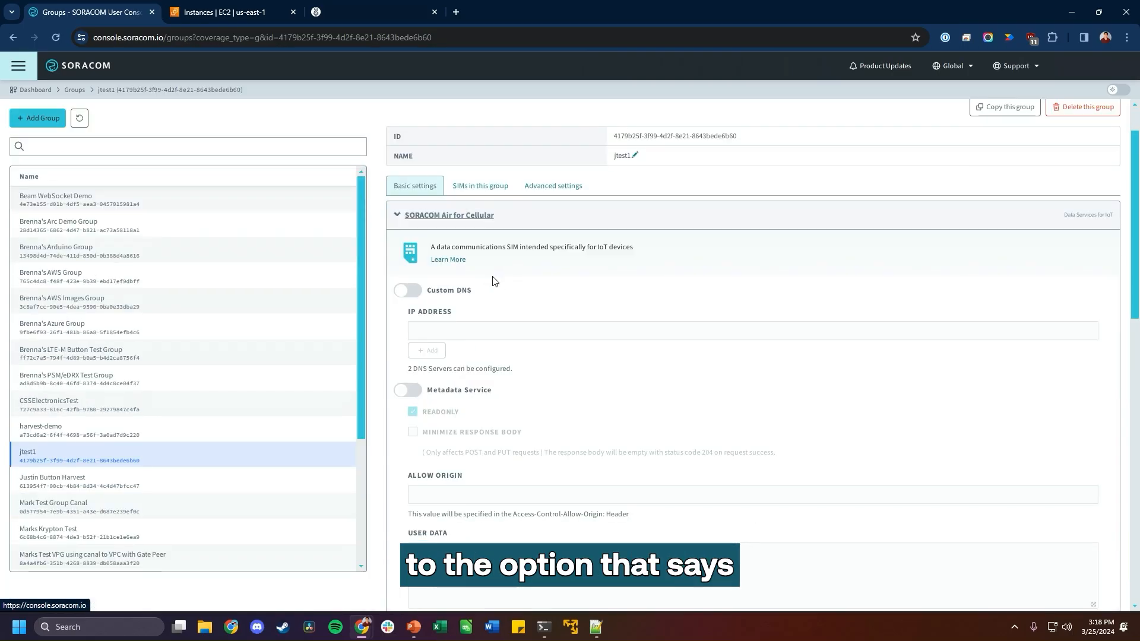
{"action": "scroll", "coordinate": [491, 285], "scroll_direction": "down", "scroll_amount": 2}
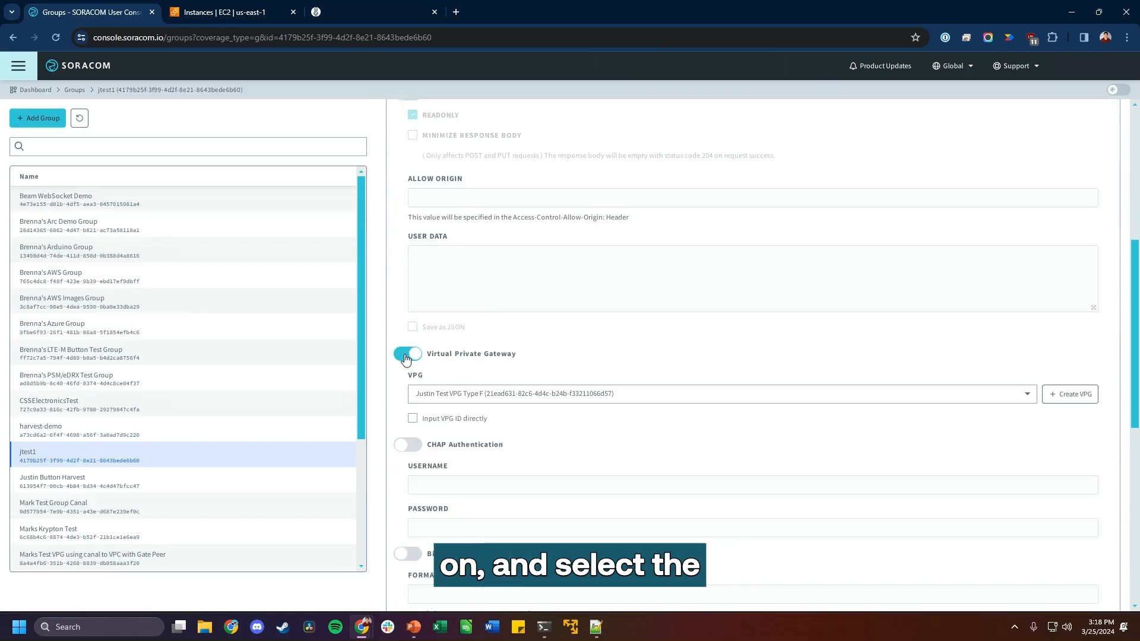
{"action": "left_click", "coordinate": [698, 392]}
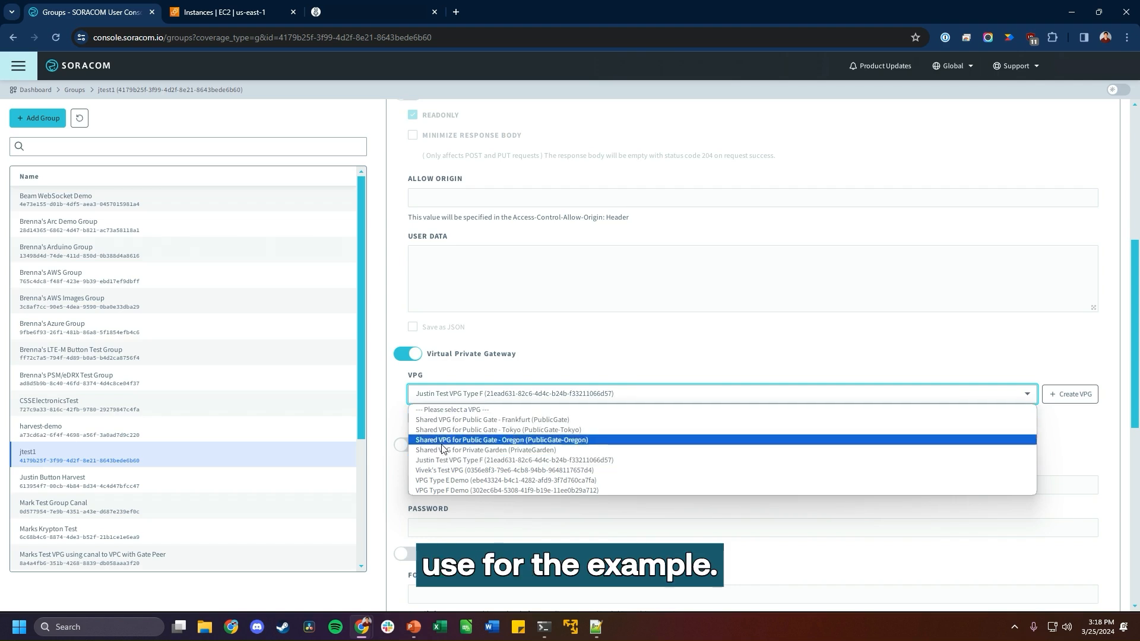
{"action": "left_click", "coordinate": [467, 462]}
{"action": "scroll", "coordinate": [453, 361], "scroll_direction": "down", "scroll_amount": 1}
{"action": "scroll", "coordinate": [449, 359], "scroll_direction": "down", "scroll_amount": 3}
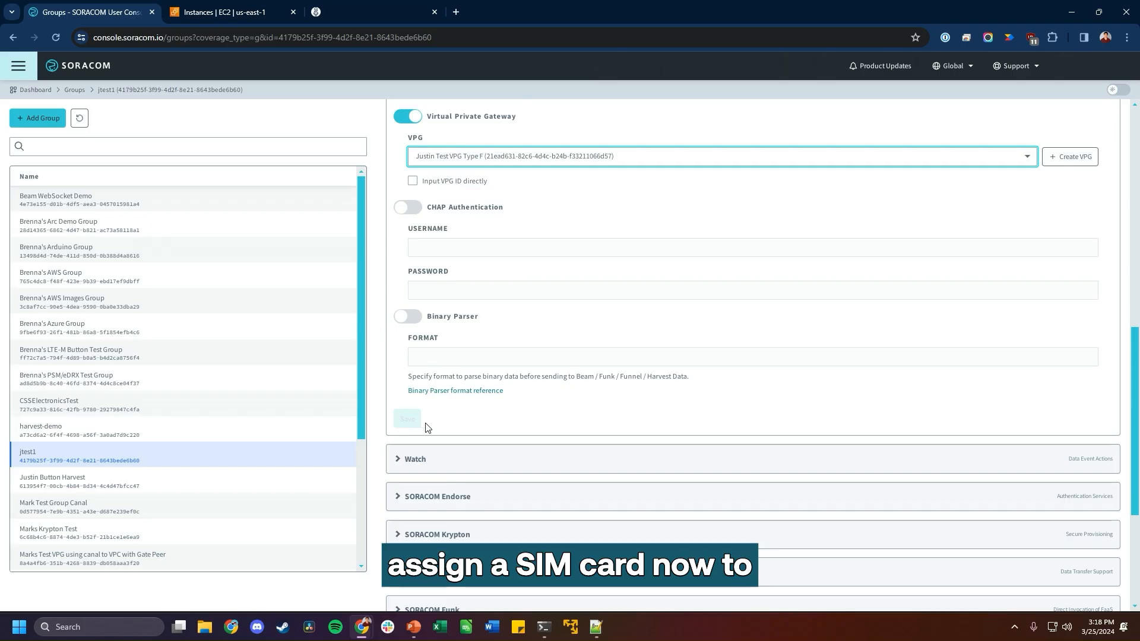
Step: Search all SIM fields in SIM Management for the owner's first name and select the Digi Plan01s SIM
{"action": "scroll", "coordinate": [419, 431], "scroll_direction": "up", "scroll_amount": 3}
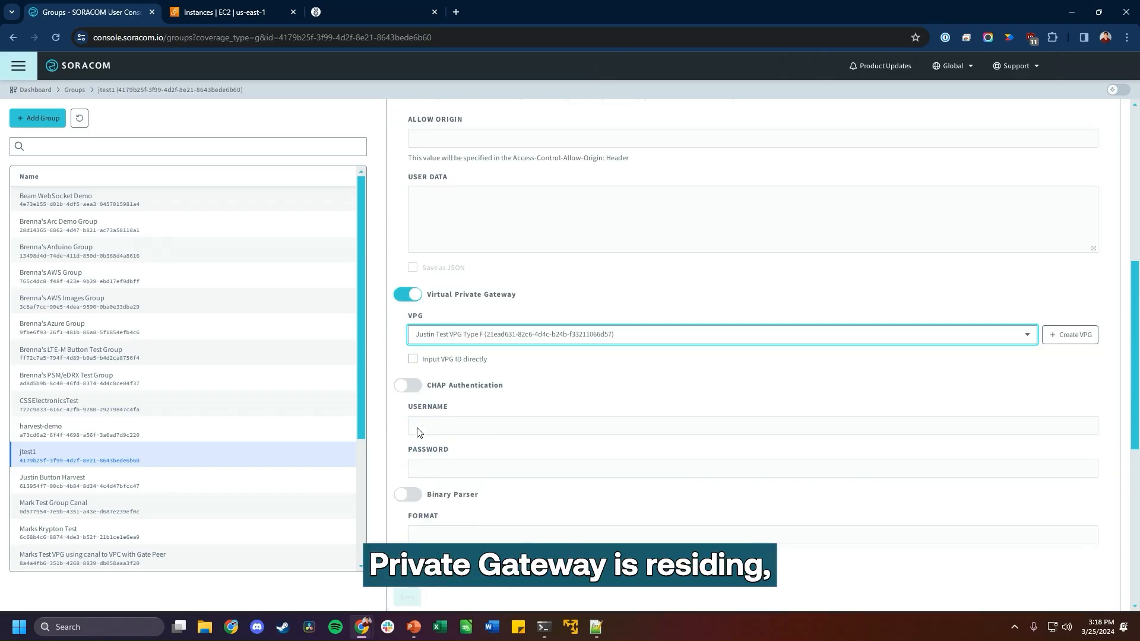
{"action": "scroll", "coordinate": [409, 433], "scroll_direction": "up", "scroll_amount": 7}
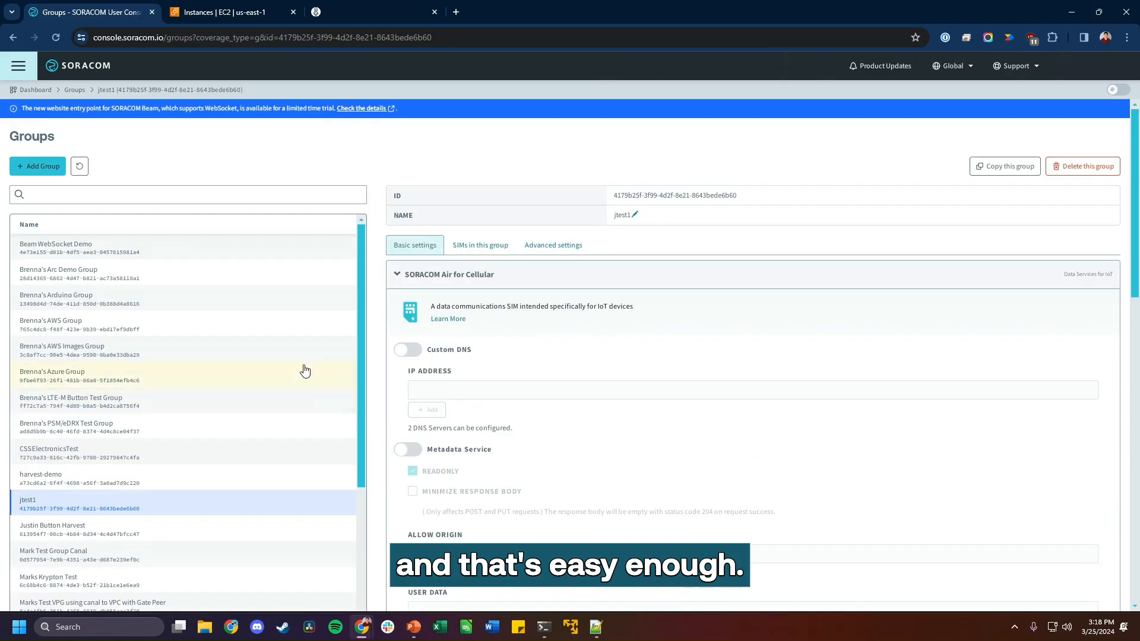
{"action": "left_click", "coordinate": [18, 65]}
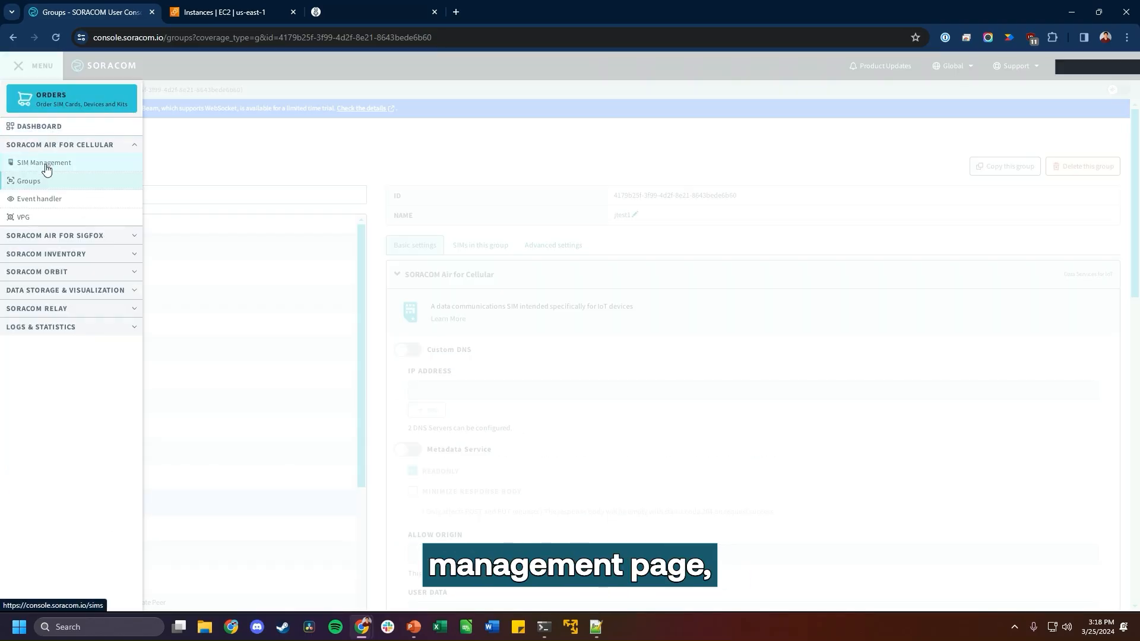
{"action": "left_click", "coordinate": [47, 169]}
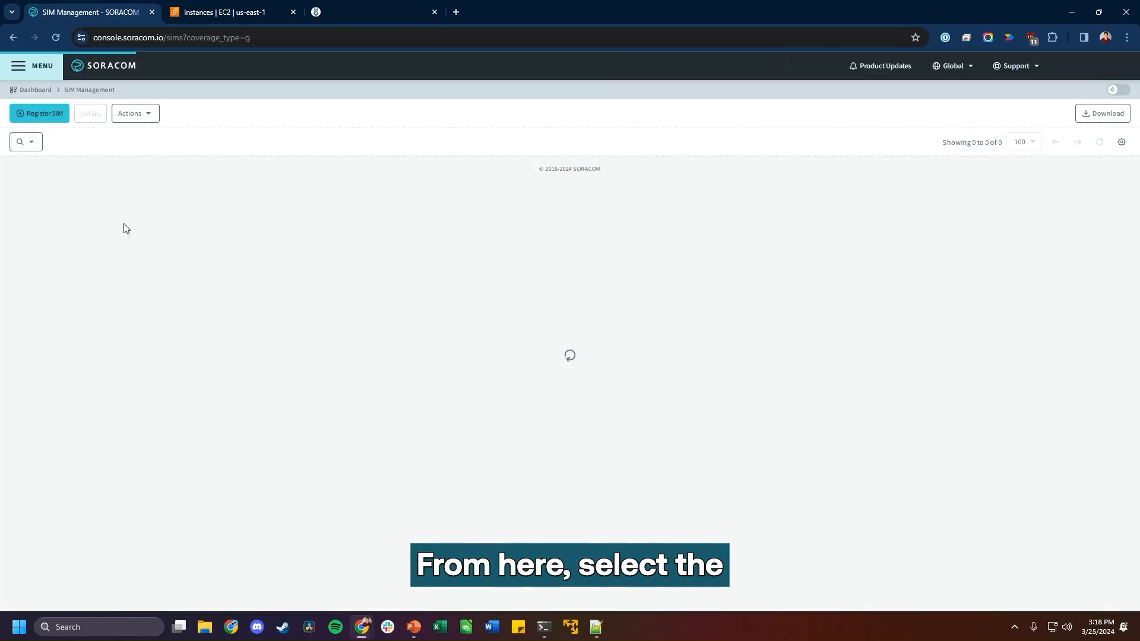
{"action": "left_click", "coordinate": [30, 144]}
{"action": "type", "text": "justin"}
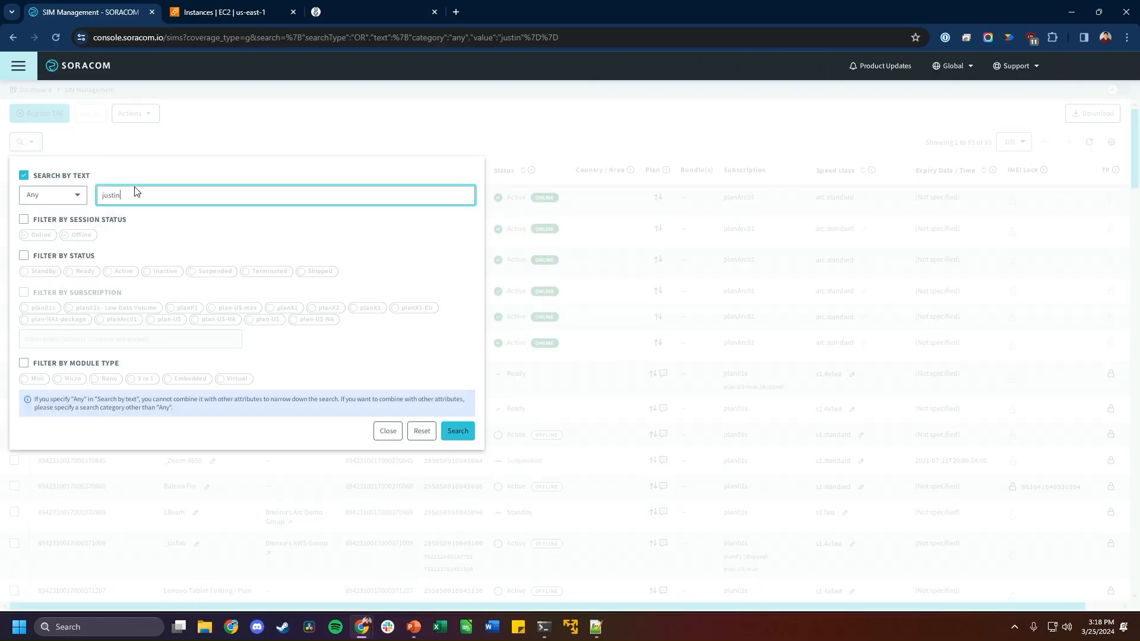
{"action": "key", "text": "Return"}
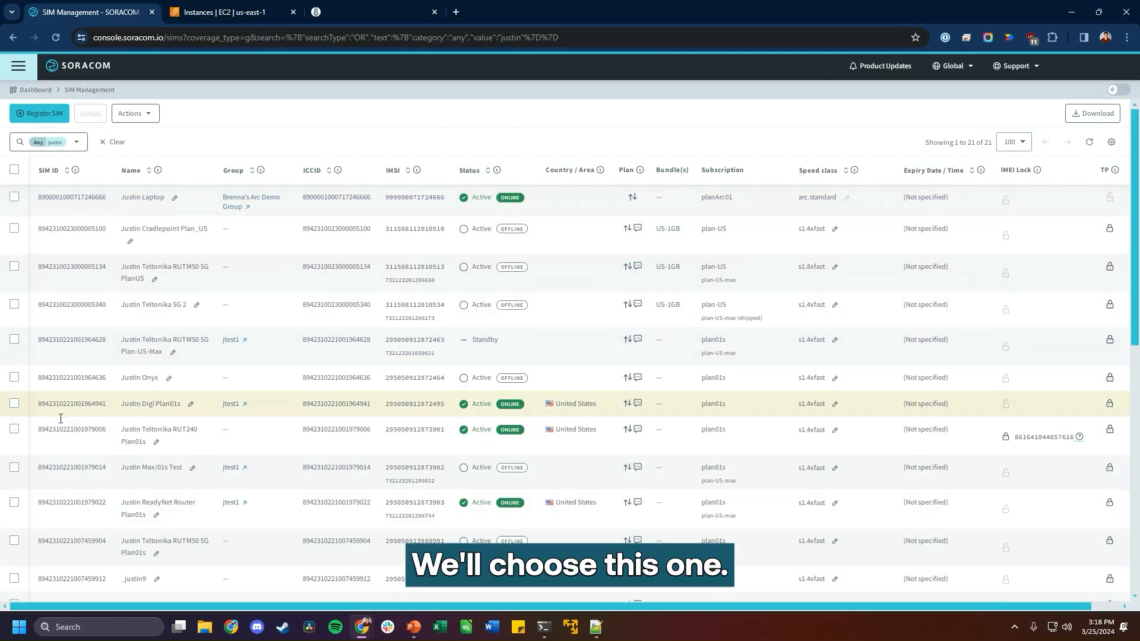
{"action": "left_click", "coordinate": [17, 405]}
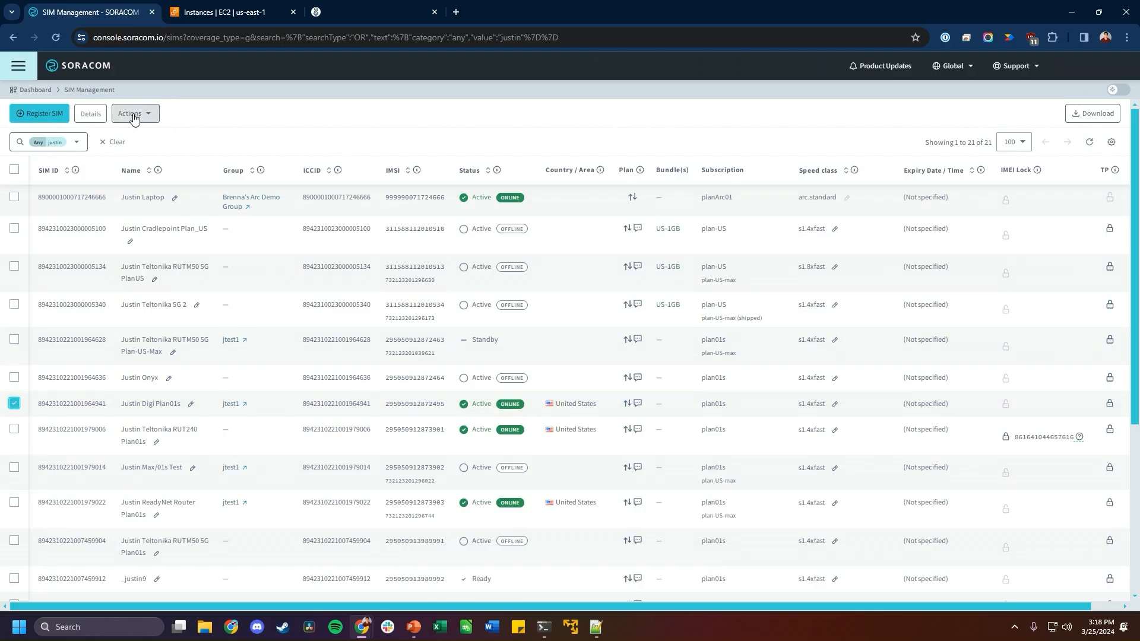
Step: Try to change the selected SIM's group to jtest1
{"action": "left_click", "coordinate": [132, 115]}
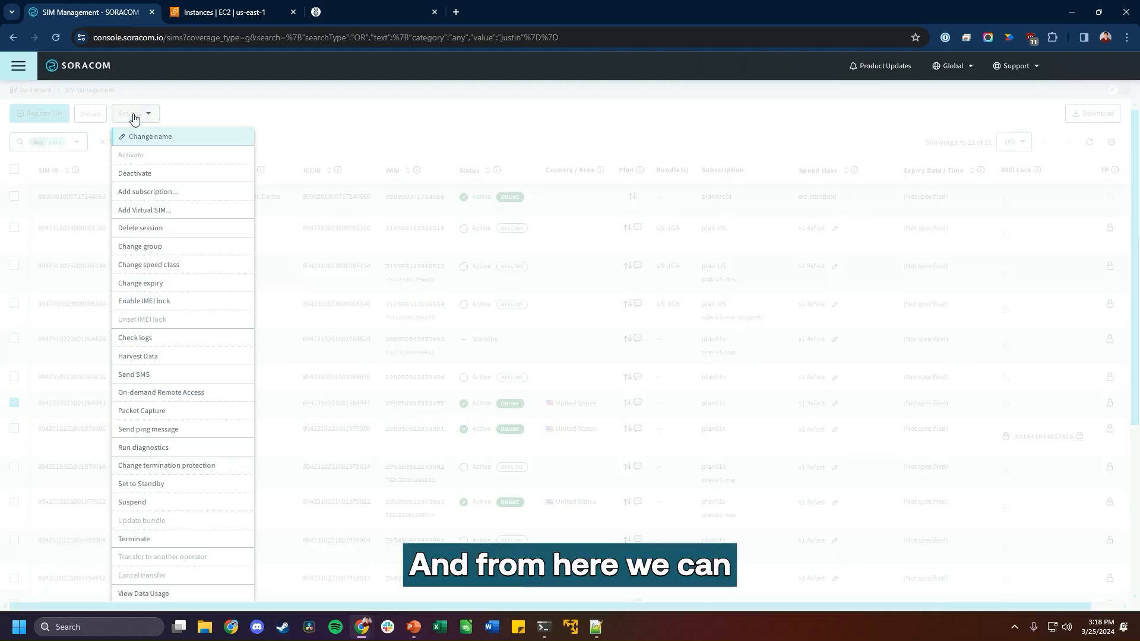
{"action": "left_click", "coordinate": [153, 247]}
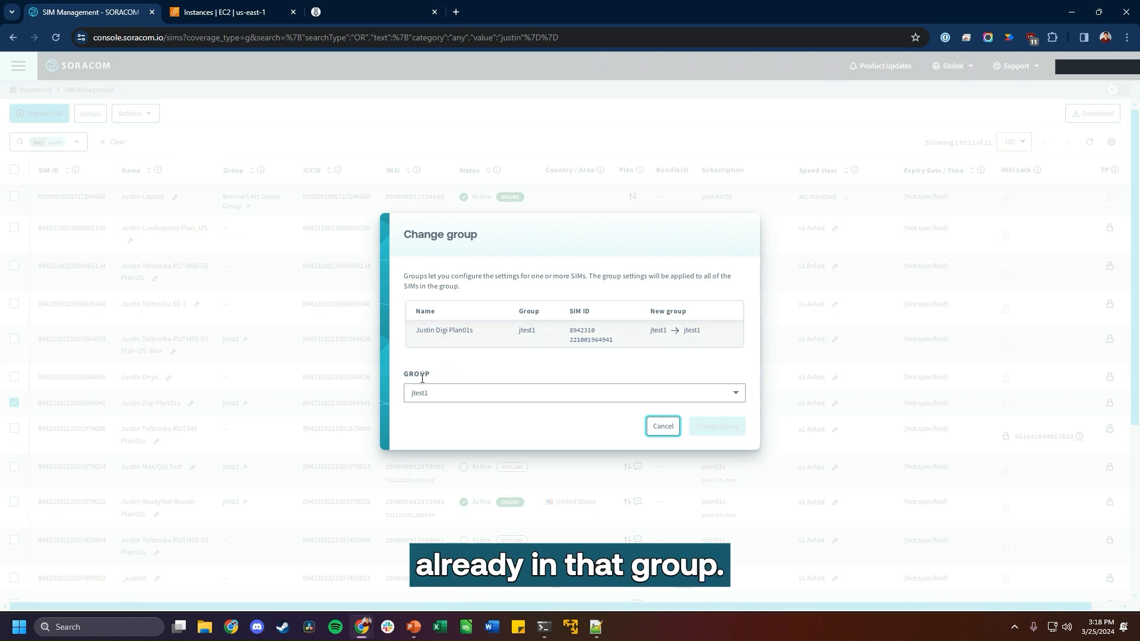
{"action": "left_click", "coordinate": [450, 398]}
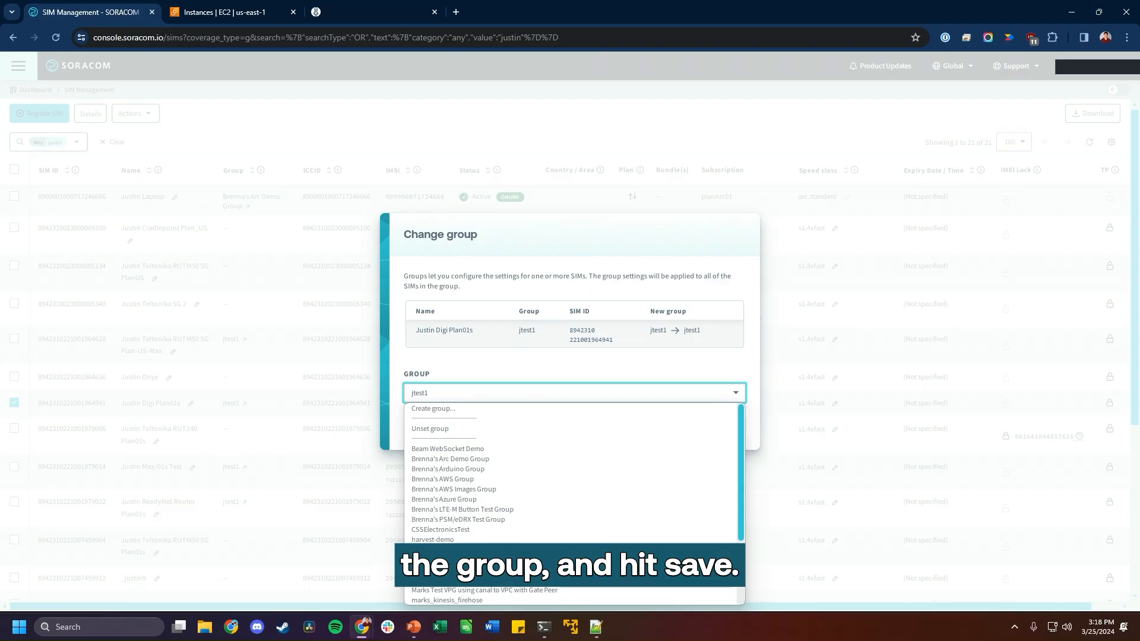
{"action": "left_click", "coordinate": [463, 564]}
{"action": "left_click", "coordinate": [665, 432]}
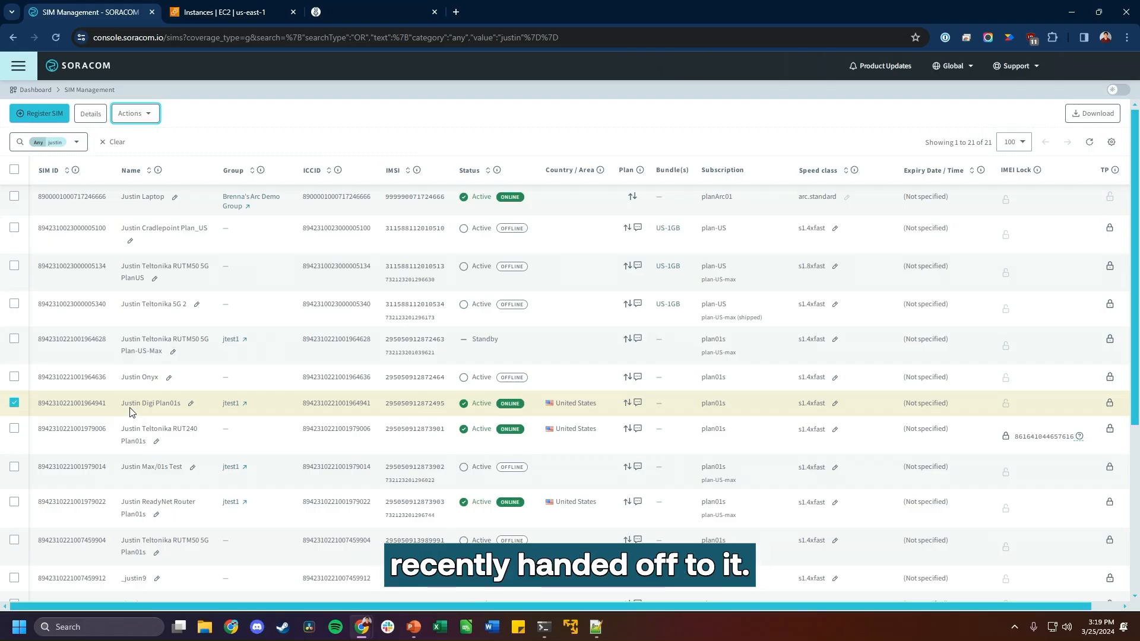
Step: Delete the active session of the selected Digi Plan01s SIM
{"action": "left_click", "coordinate": [150, 116]}
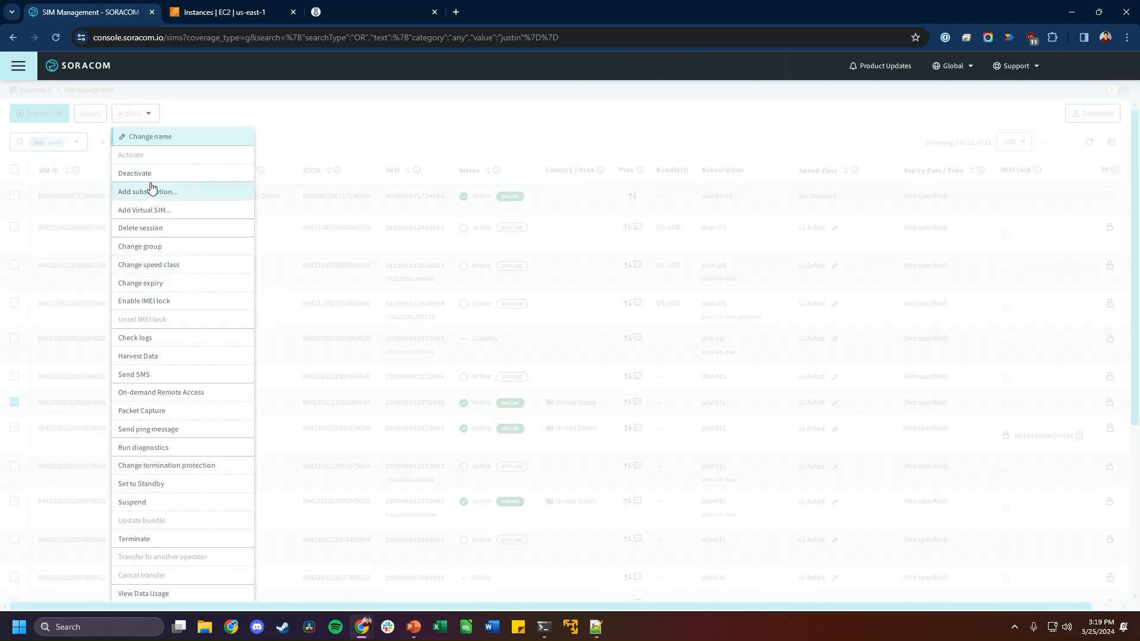
{"action": "left_click", "coordinate": [143, 232]}
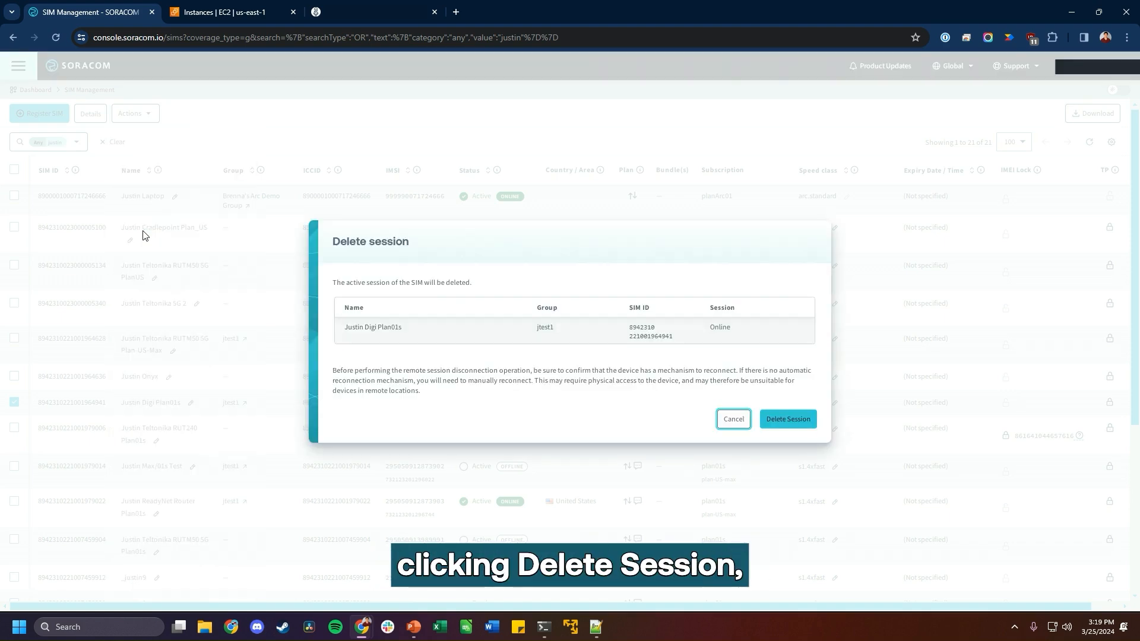
{"action": "left_click", "coordinate": [779, 424]}
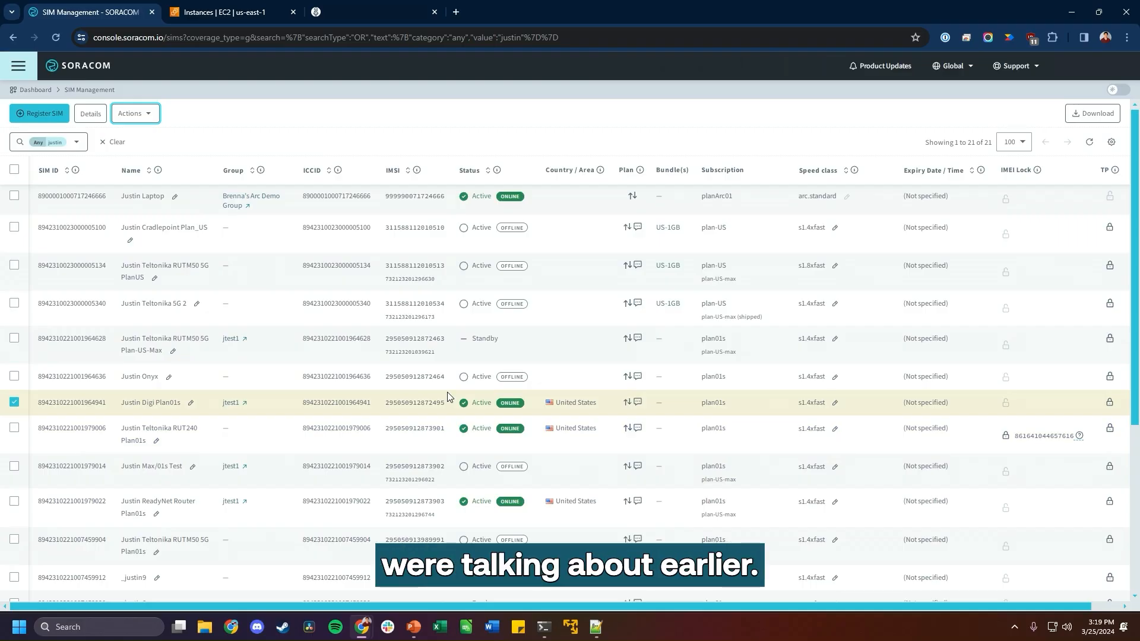
Step: Switch to the AWS EC2 console and open the details of the running t2.micro instance
{"action": "left_click", "coordinate": [223, 12]}
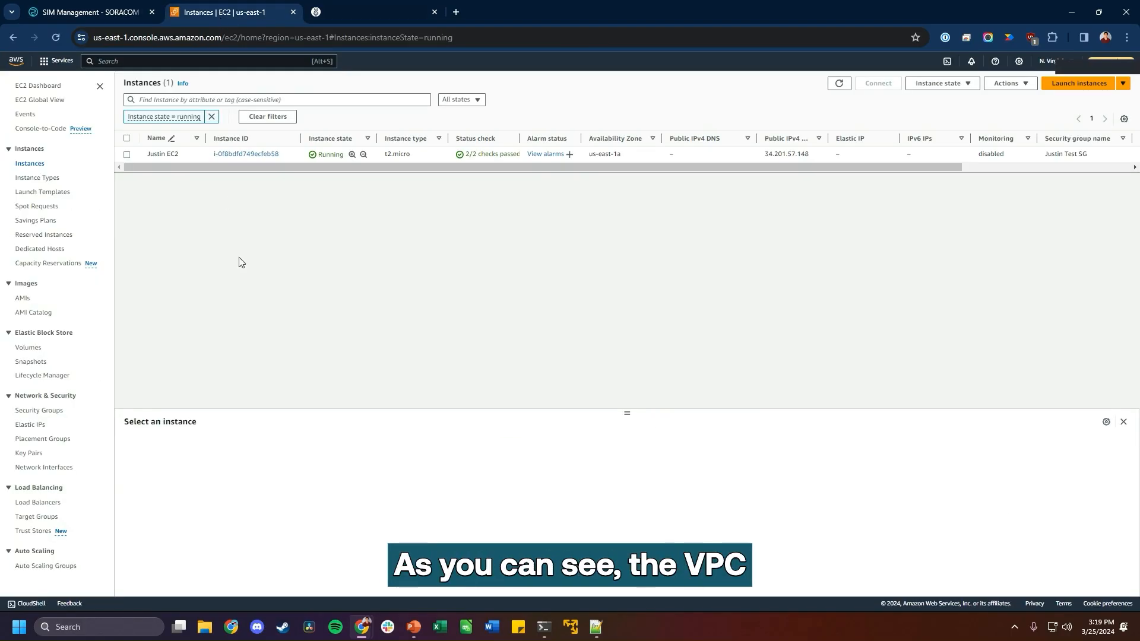
{"action": "left_click", "coordinate": [163, 156]}
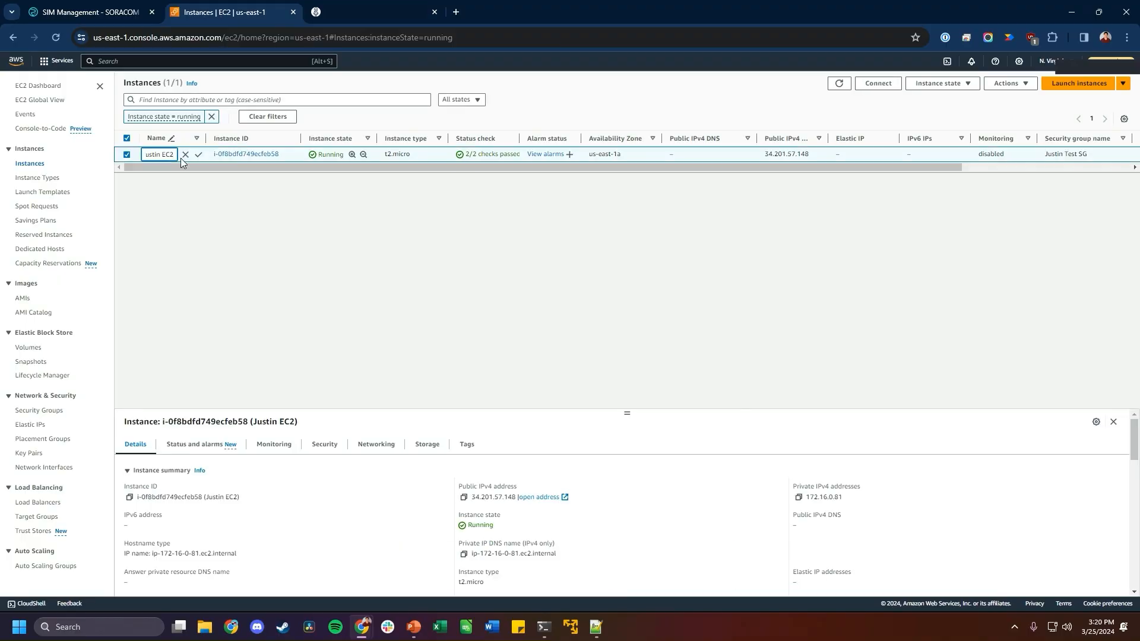
{"action": "left_click", "coordinate": [244, 154]}
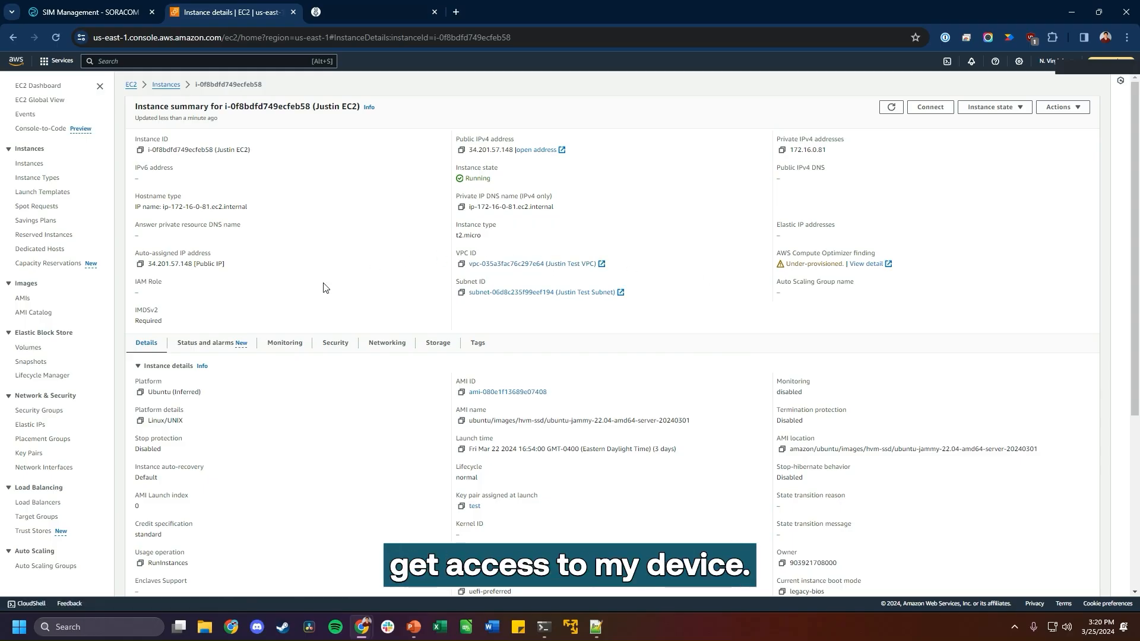
Step: Switch to the Ubuntu terminal, SSH to 44-238-223-203.napter.soracom.io on port 35357 as admin with the account password, and open the router's shell
{"action": "left_click", "coordinate": [544, 627]}
{"action": "left_click_drag", "start_coordinate": [375, 163], "coordinate": [354, 143]}
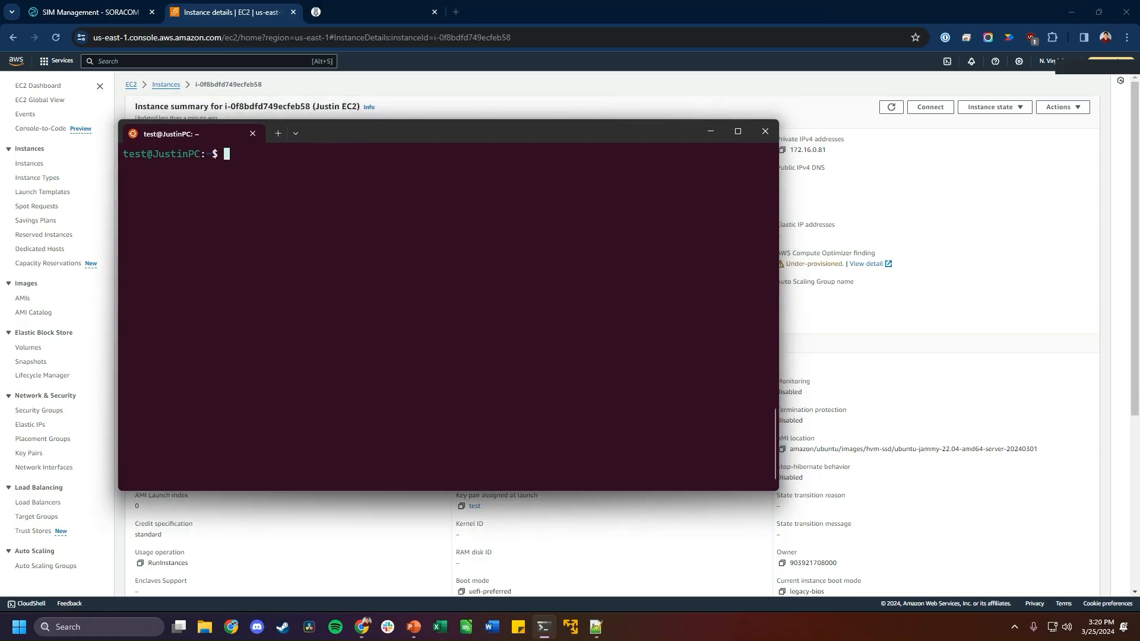
{"action": "key", "text": "alt+Tab"}
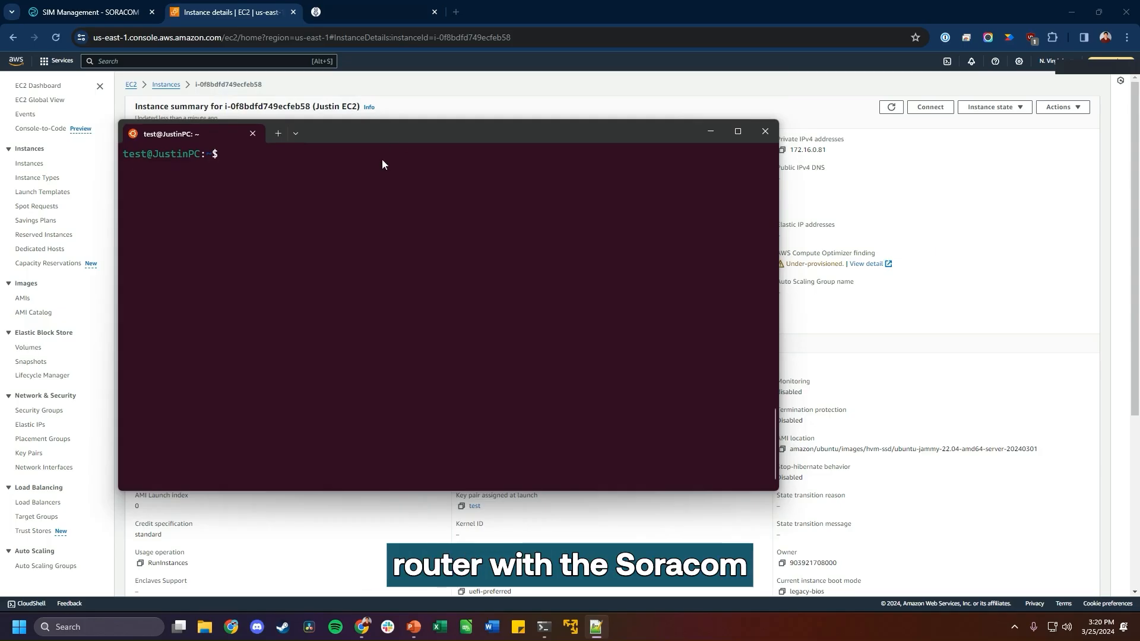
{"action": "left_click", "coordinate": [289, 231]}
{"action": "key", "text": "ctrl+v"}
{"action": "key", "text": "Return"}
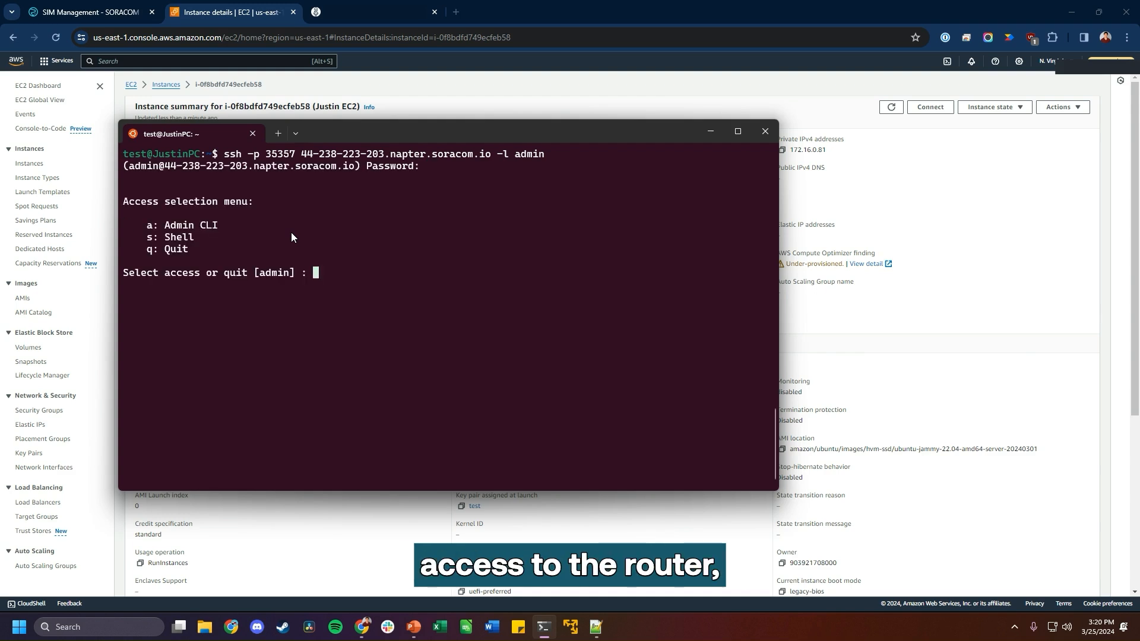
{"action": "type", "text": "s"}
{"action": "key", "text": "Return"}
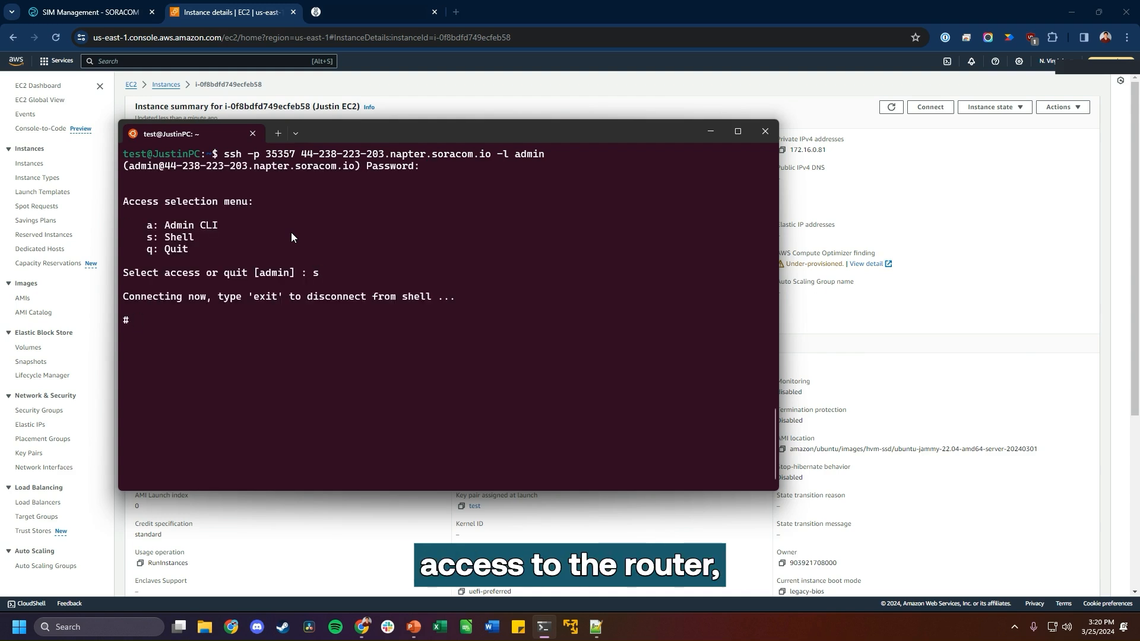
Step: Run modem cli in the router's shell and examine the modem's operator and registration status
{"action": "type", "text": "modme"}
{"action": "key", "text": "BackSpace"}
{"action": "key", "text": "BackSpace"}
{"action": "type", "text": "em cli"}
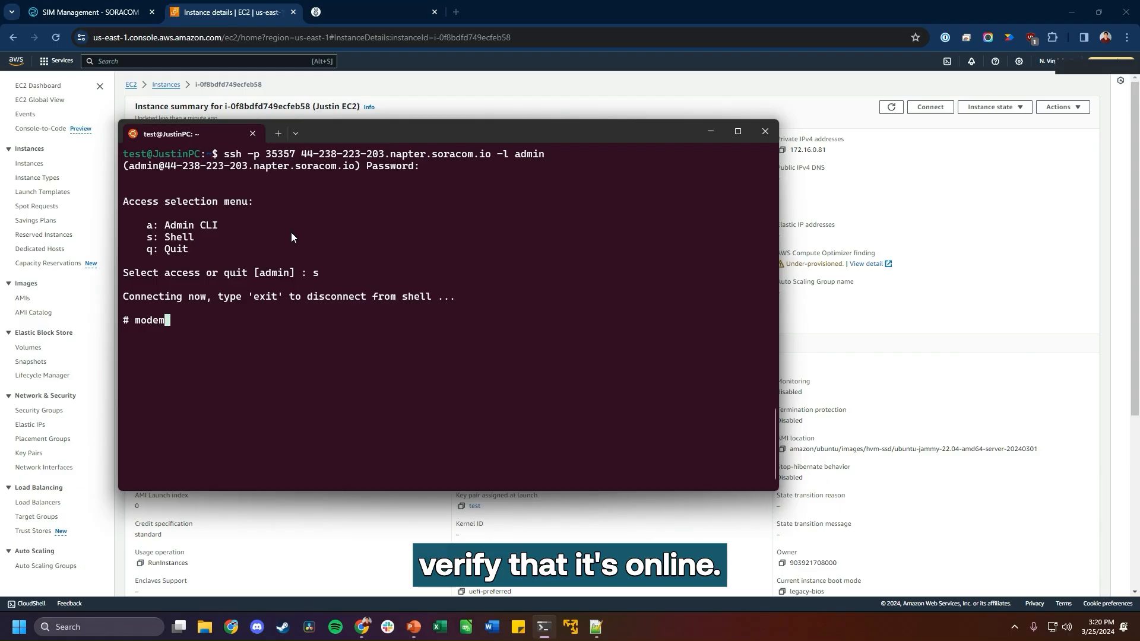
{"action": "key", "text": "Return"}
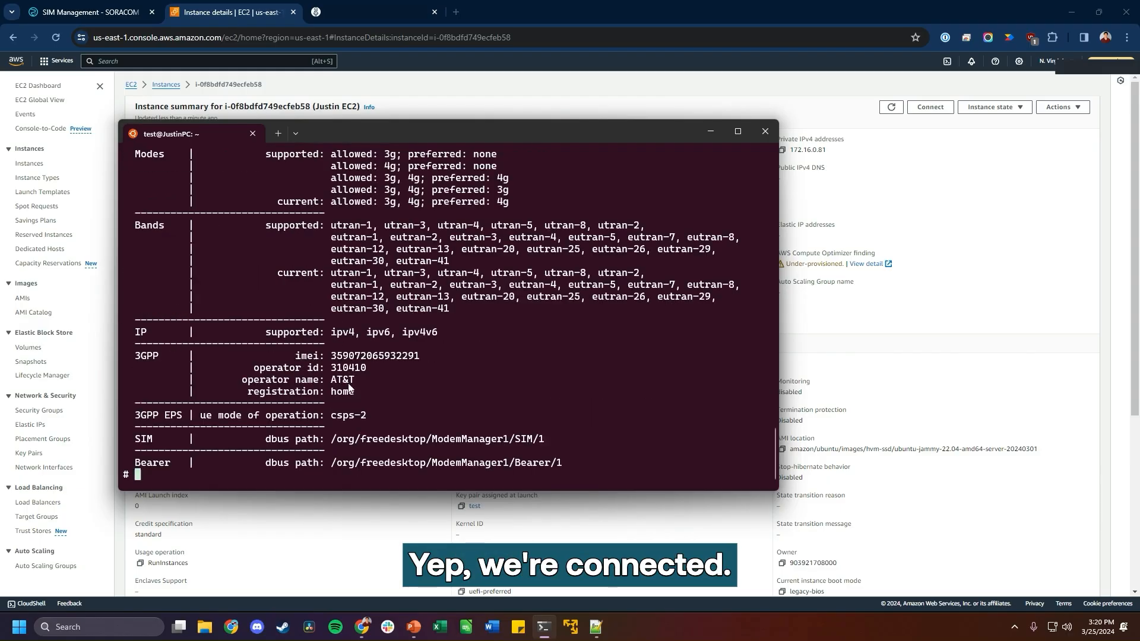
{"action": "scroll", "coordinate": [355, 374], "scroll_direction": "up", "scroll_amount": 3}
{"action": "scroll", "coordinate": [309, 270], "scroll_direction": "down", "scroll_amount": 3}
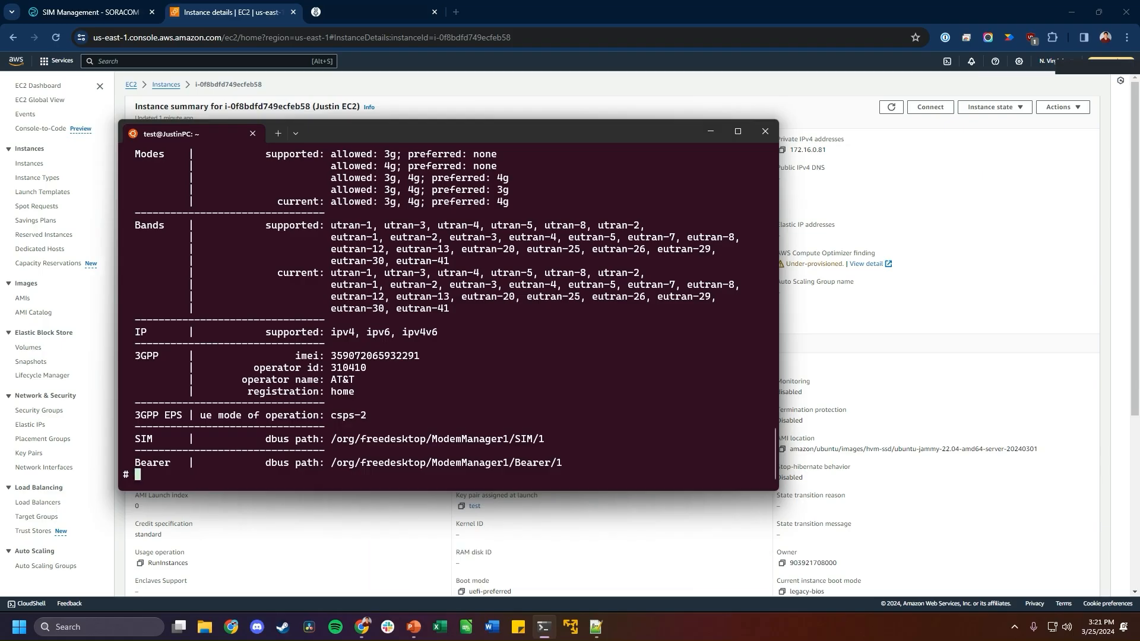
{"action": "key", "text": "alt+Tab"}
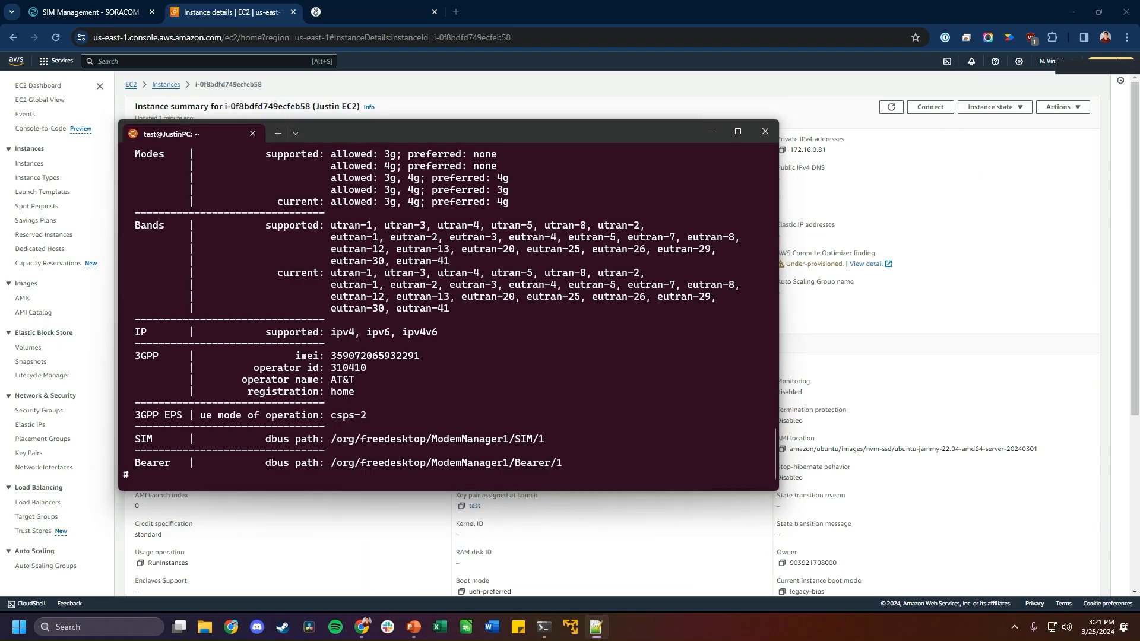
{"action": "key", "text": "alt+Tab"}
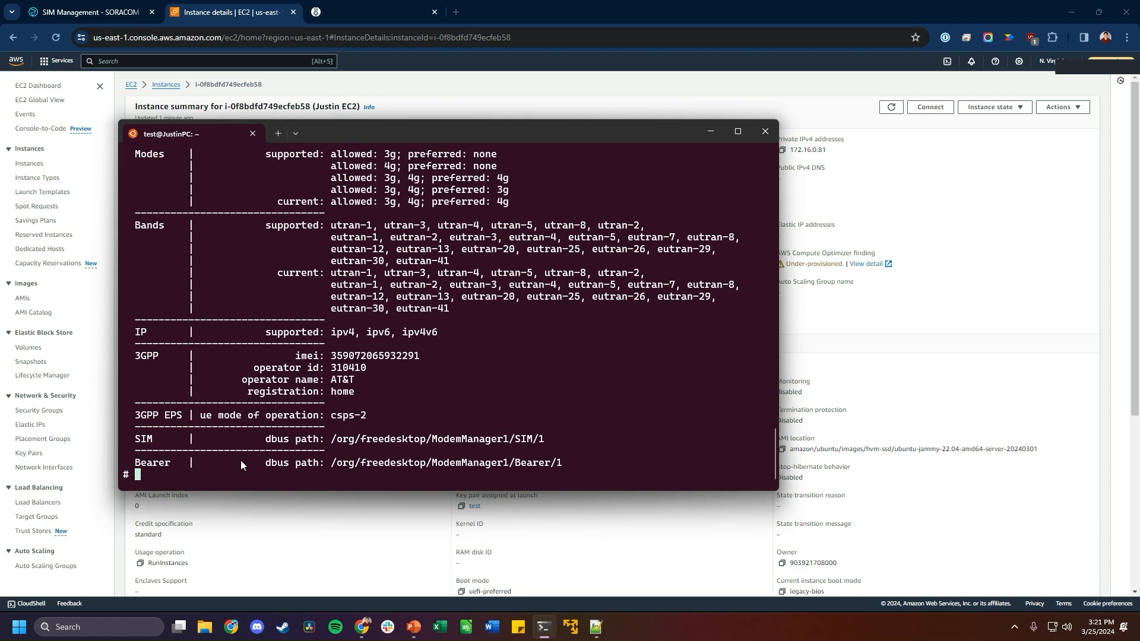
{"action": "key", "text": "ctrl+v"}
{"action": "key", "text": "ctrl+v"}
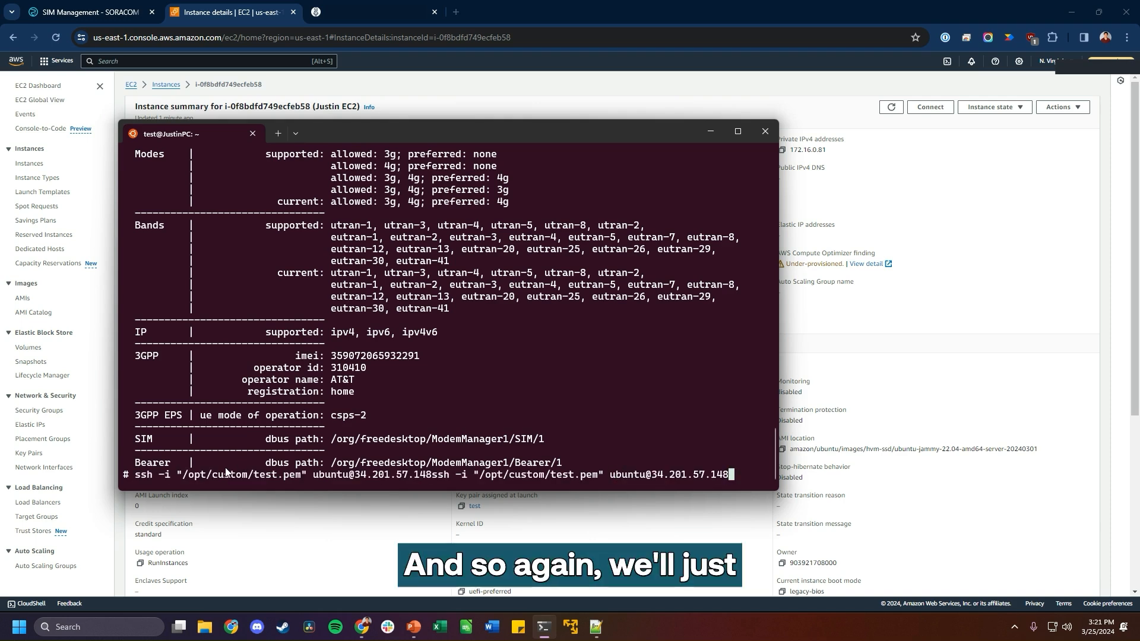
{"action": "key", "text": "ctrl+c"}
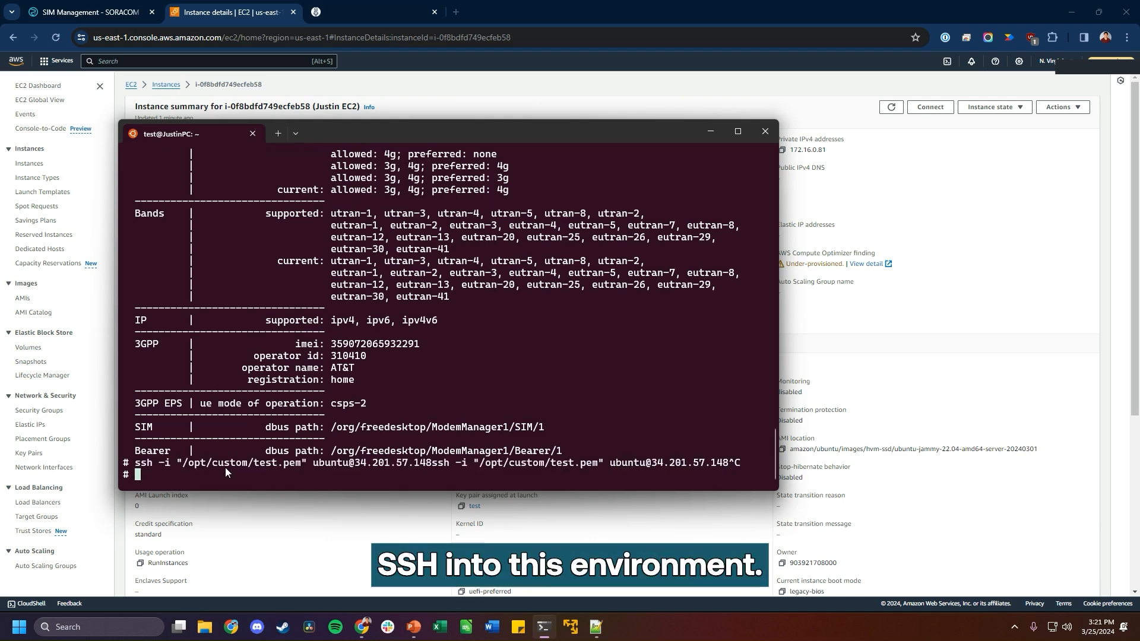
{"action": "key", "text": "ctrl+v"}
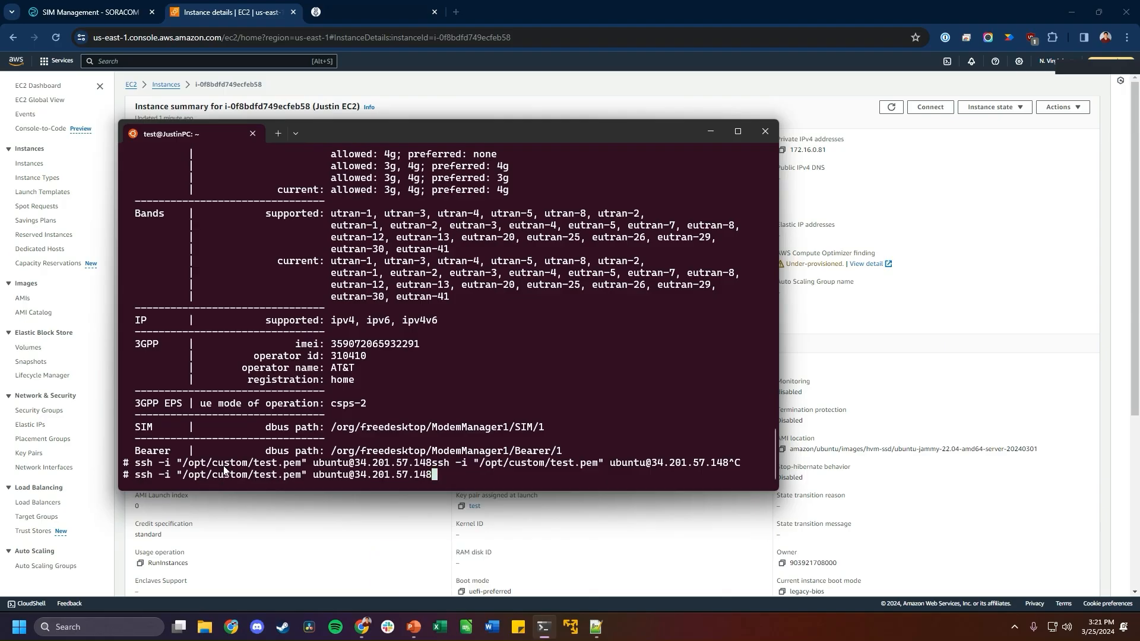
{"action": "key", "text": "Return"}
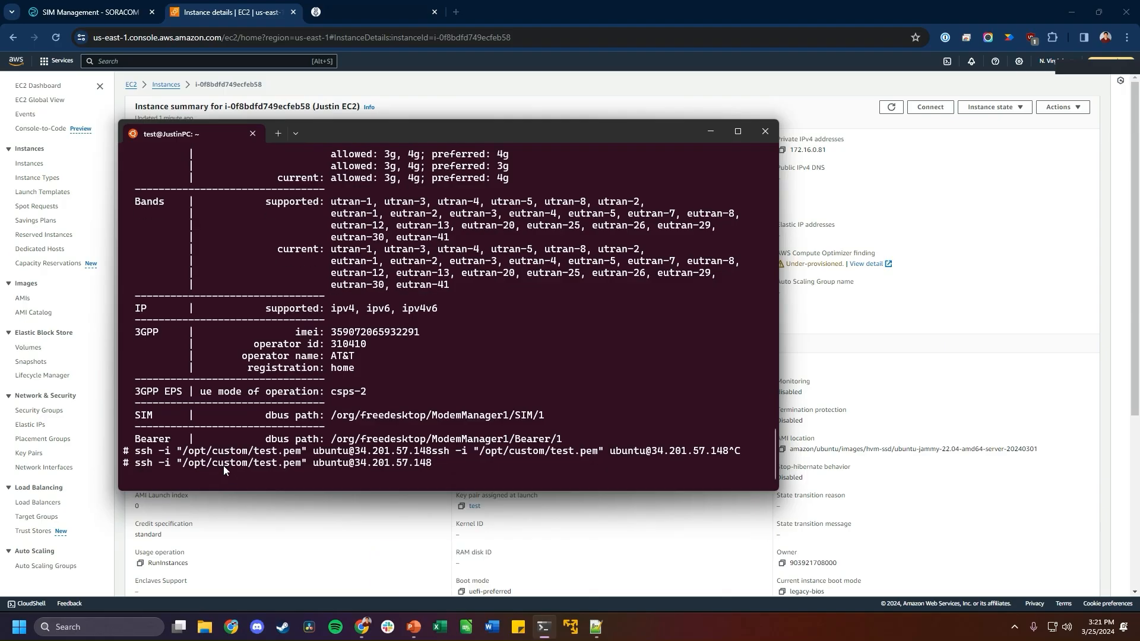
{"action": "type", "text": "yes"}
{"action": "key", "text": "Return"}
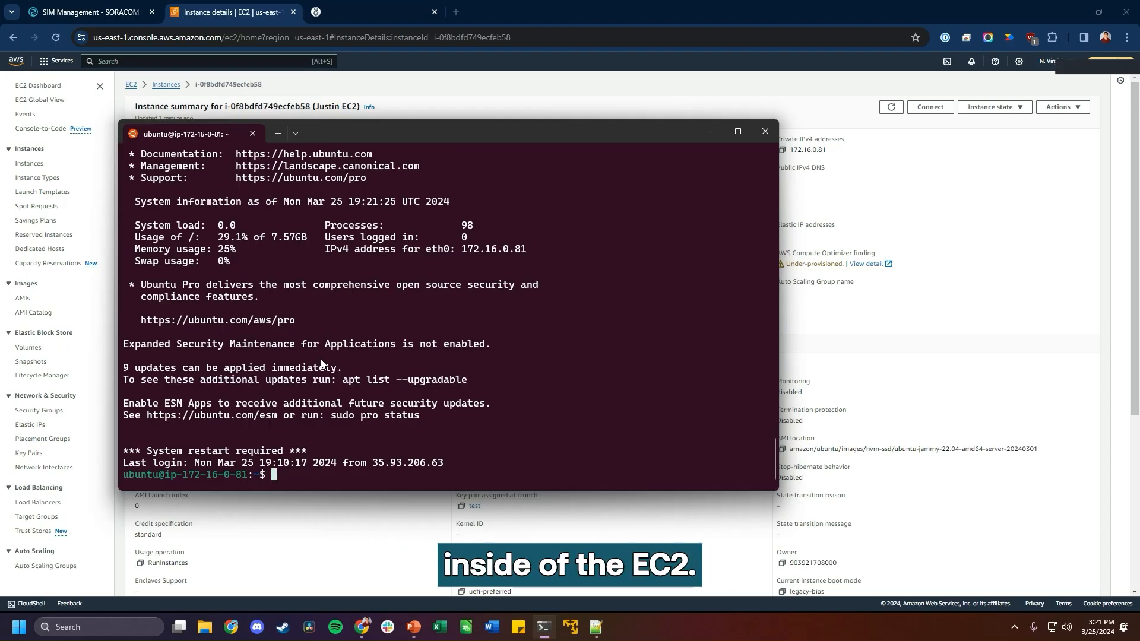
Step: List all files in the EC2 instance's home directory, including hidden ones, with ls -a
{"action": "type", "text": "ls -a"}
{"action": "key", "text": "Return"}
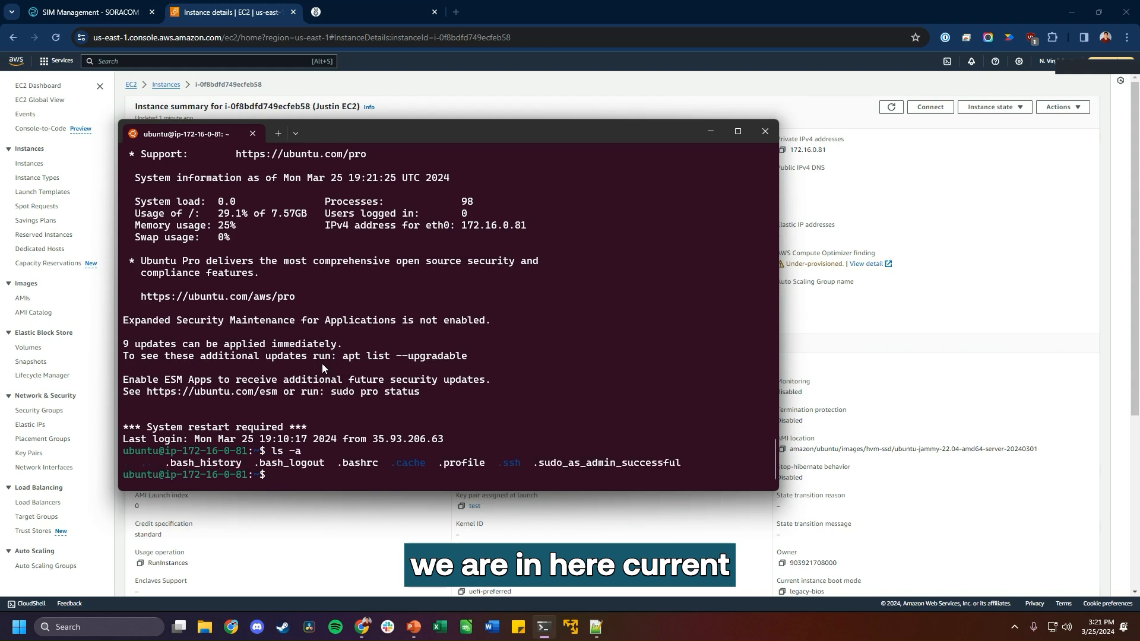